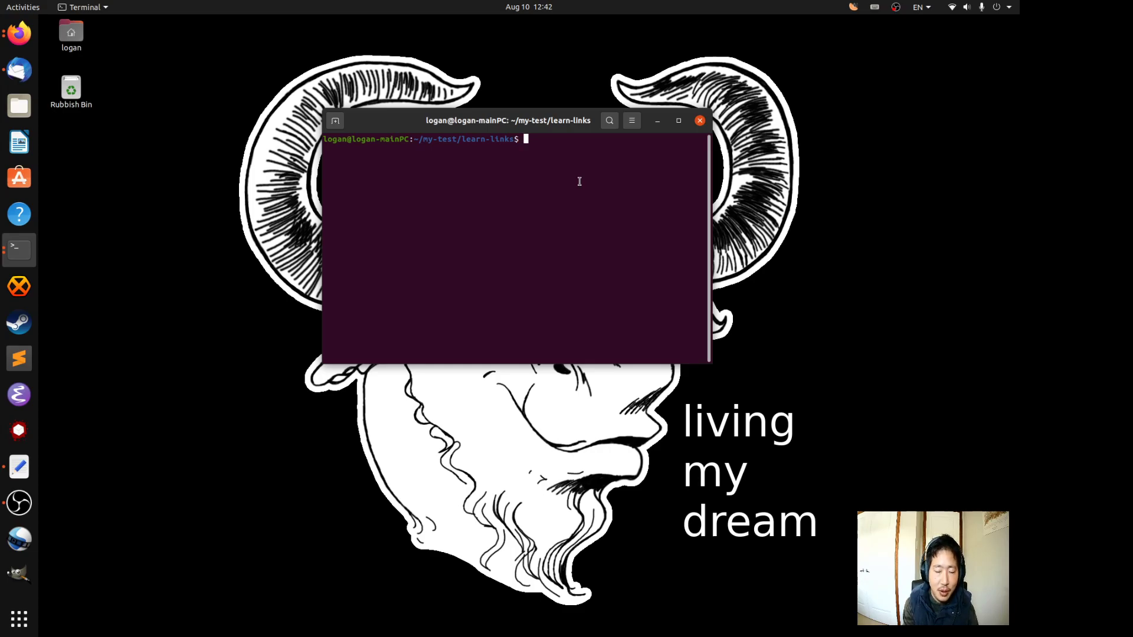
{"action": "type", "text": "find"}
Step: Run find to list source1, dummy and source2, highlighting dummy in the output
{"action": "key", "text": "Return"}
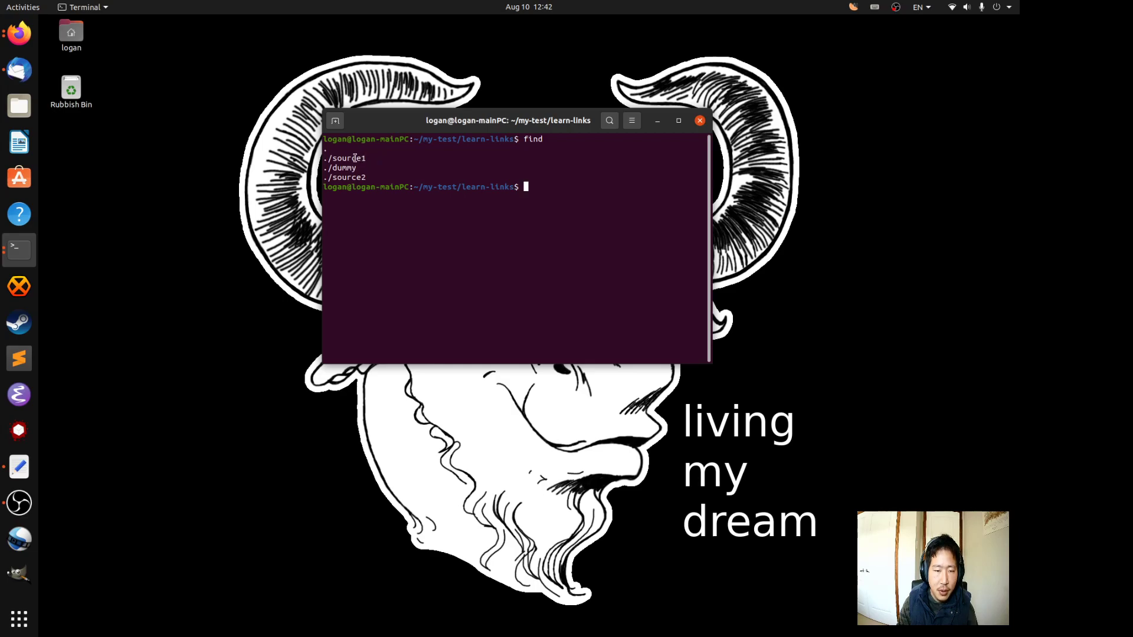
{"action": "left_click_drag", "start_coordinate": [330, 167], "coordinate": [355, 167]}
{"action": "left_click", "coordinate": [456, 170]}
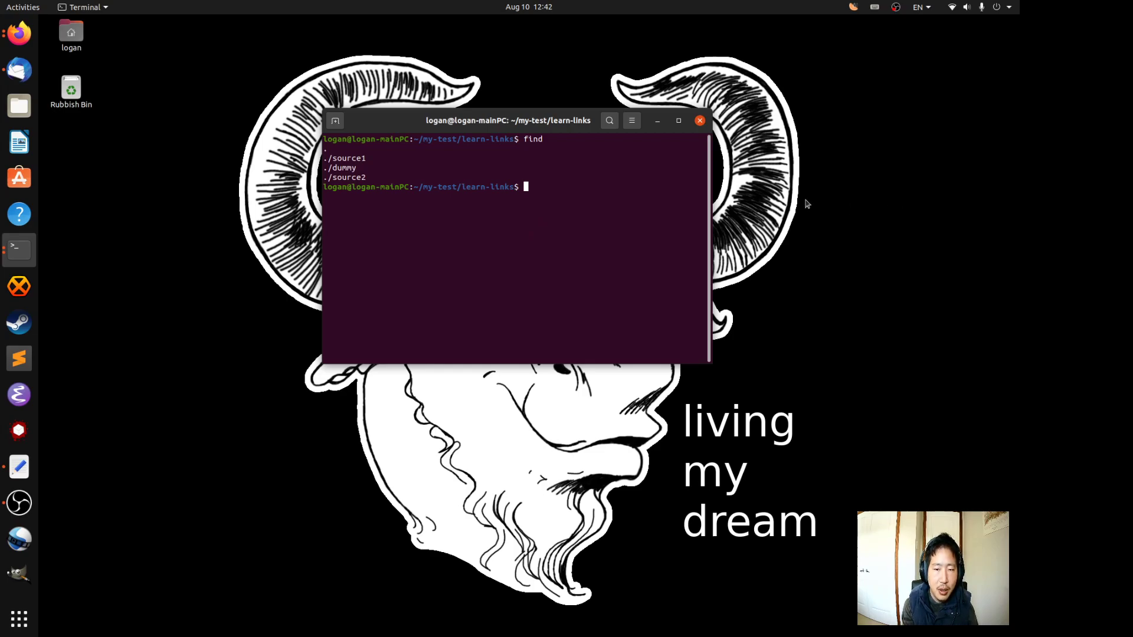
{"action": "type", "text": "ln"}
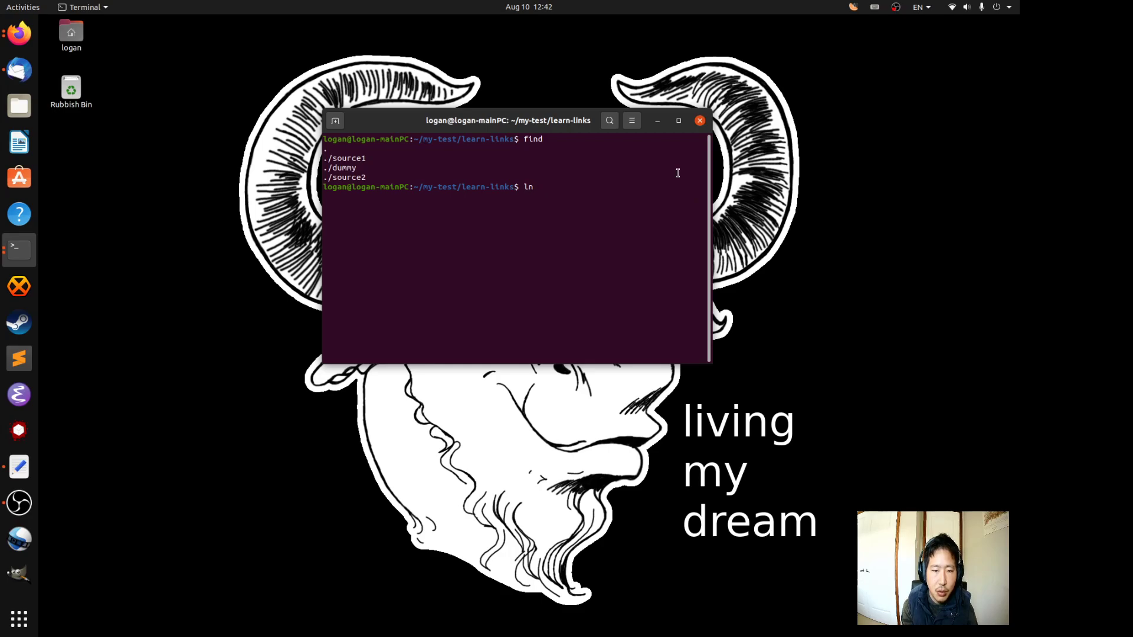
{"action": "type", "text": " sou"}
Step: Link hard1 to source1 with ln, then highlight their shared inode 1967381 in ls -il
{"action": "key", "text": "Tab"}
{"action": "type", "text": "1"}
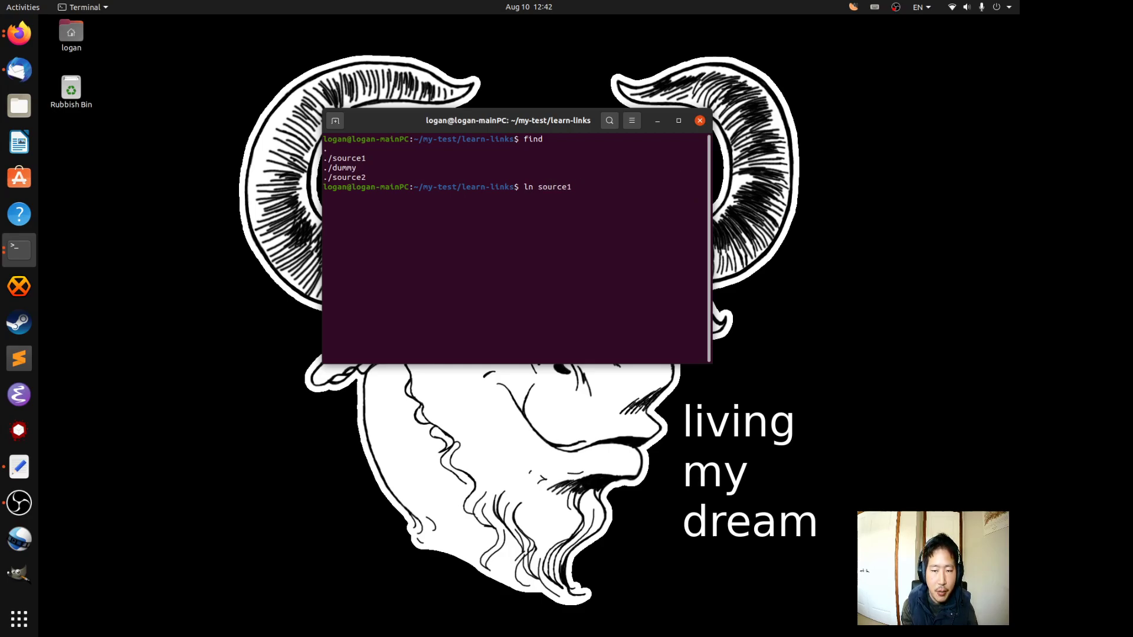
{"action": "type", "text": " hard"}
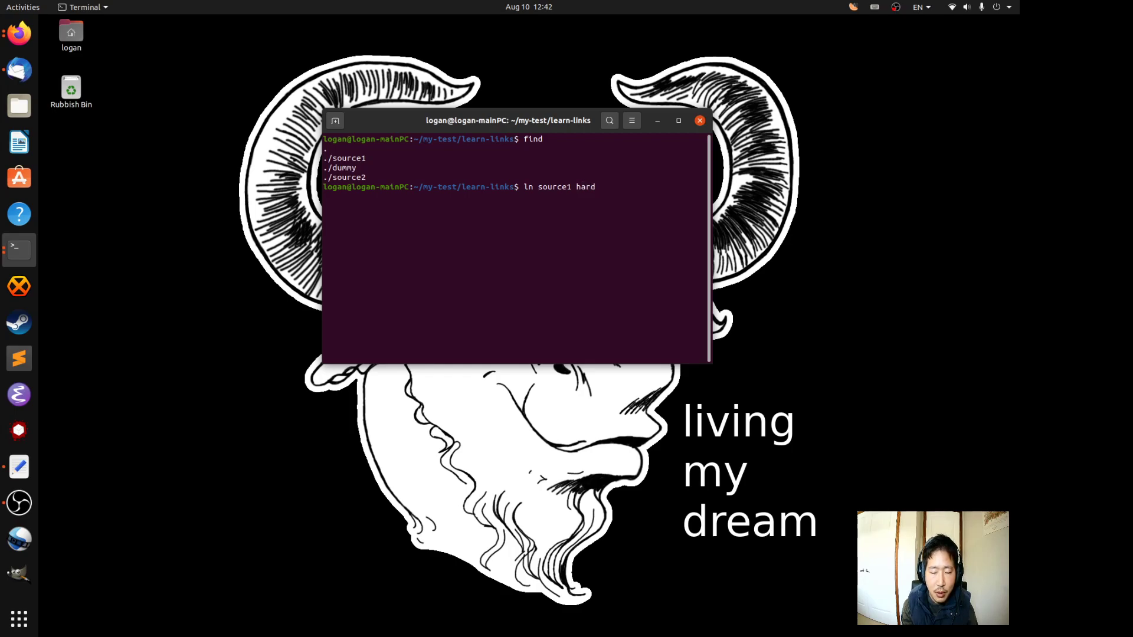
{"action": "type", "text": "1"}
{"action": "key", "text": "Return"}
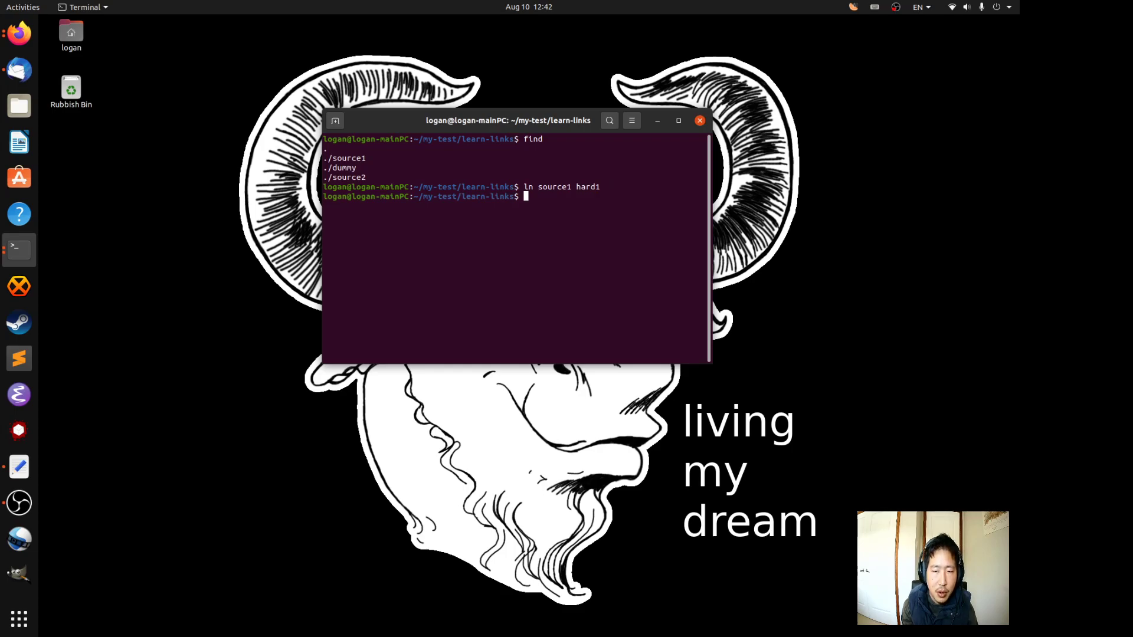
{"action": "type", "text": "ls"}
{"action": "type", "text": " -i"}
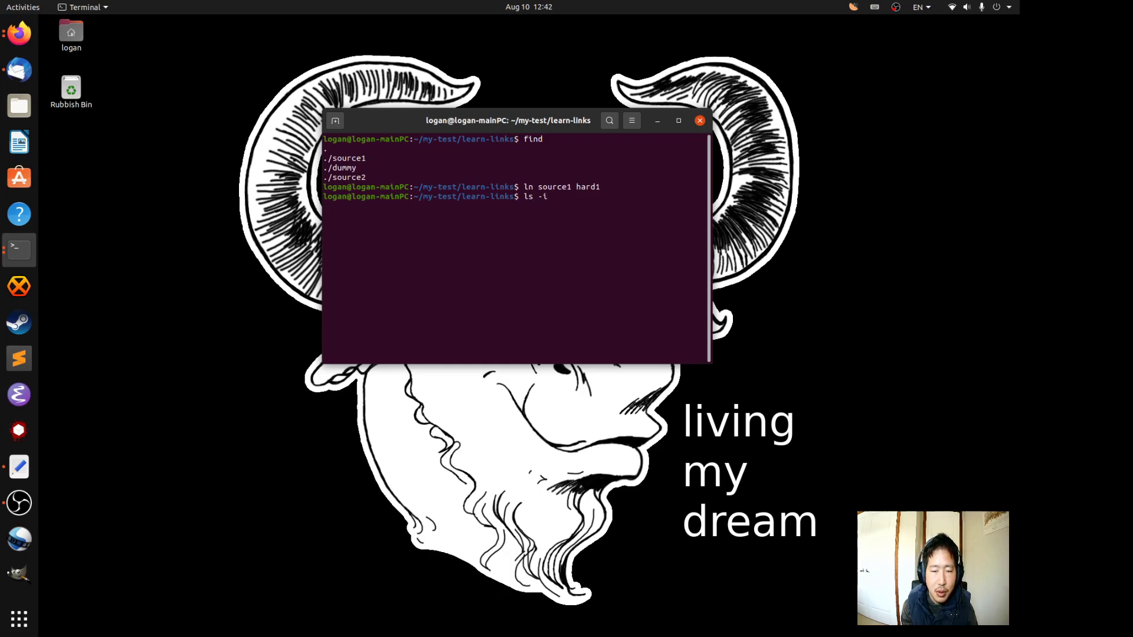
{"action": "type", "text": "l"}
{"action": "key", "text": "Return"}
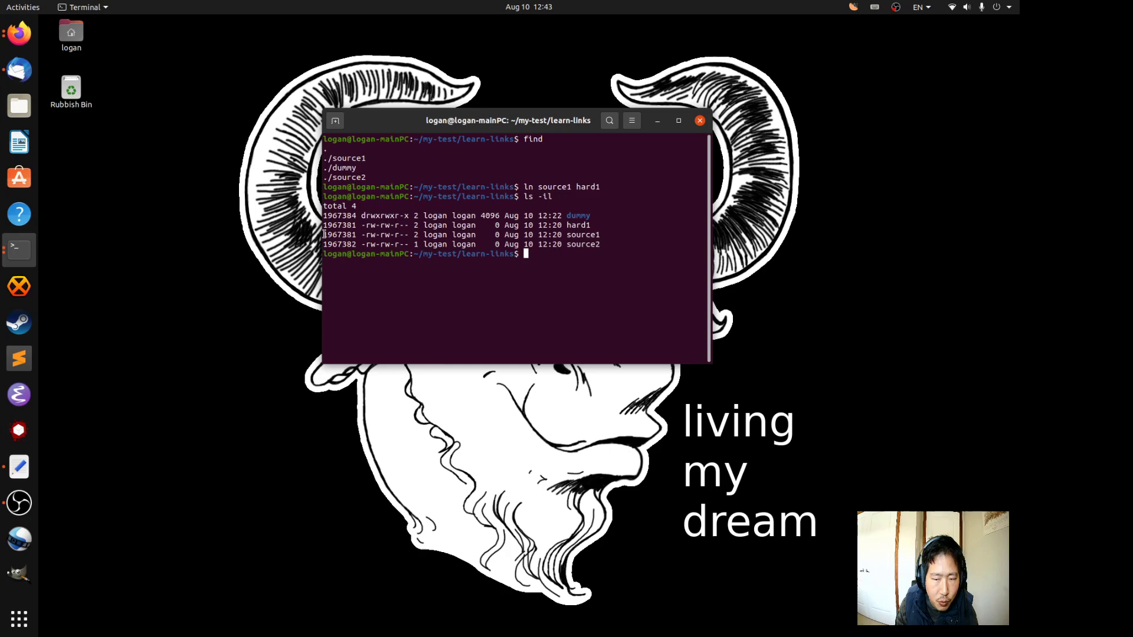
{"action": "left_click_drag", "start_coordinate": [323, 236], "coordinate": [356, 230]}
{"action": "left_click", "coordinate": [325, 225]}
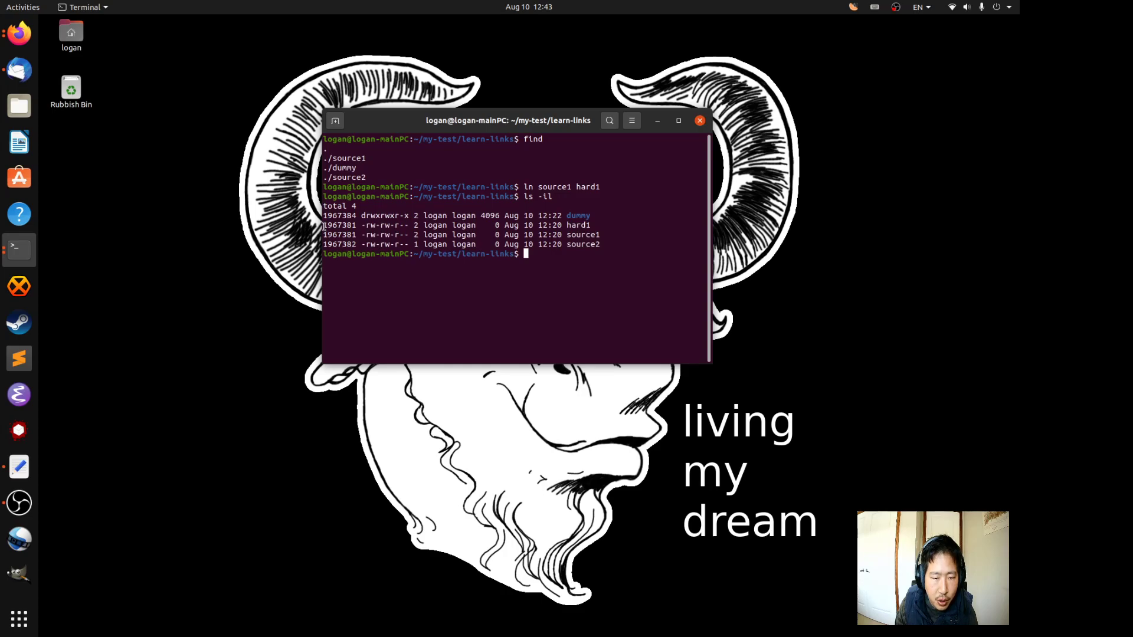
{"action": "left_click_drag", "start_coordinate": [324, 226], "coordinate": [360, 227]}
{"action": "left_click", "coordinate": [414, 223]}
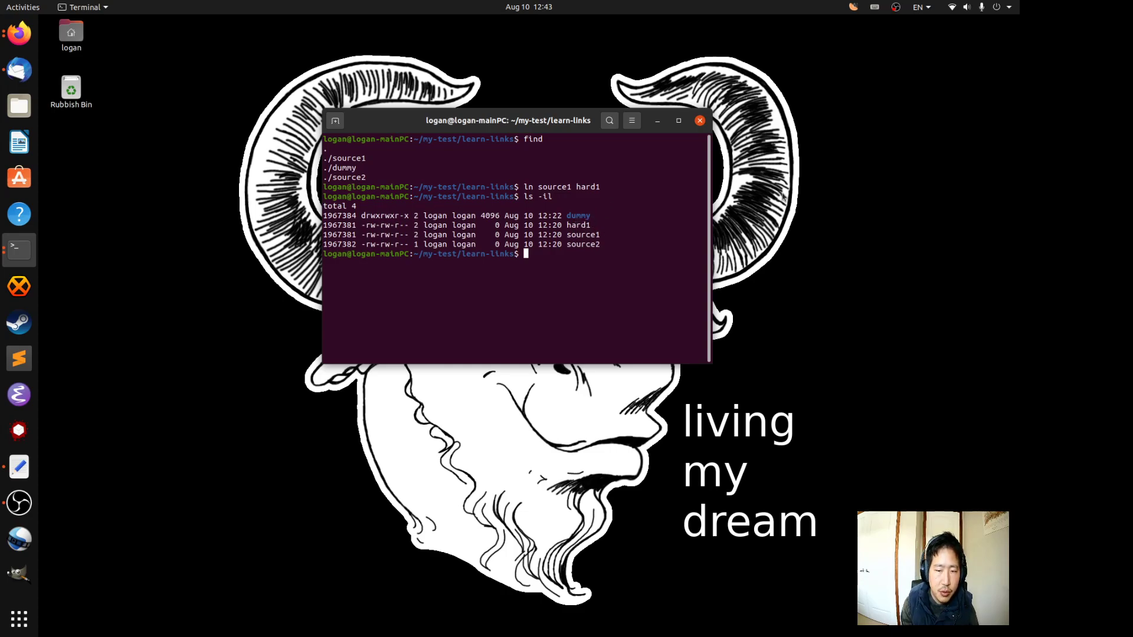
Step: Create hard links hard2, hard3 and hard4 to source1 by editing the recalled ln command
{"action": "key", "text": "Up"}
{"action": "key", "text": "Up"}
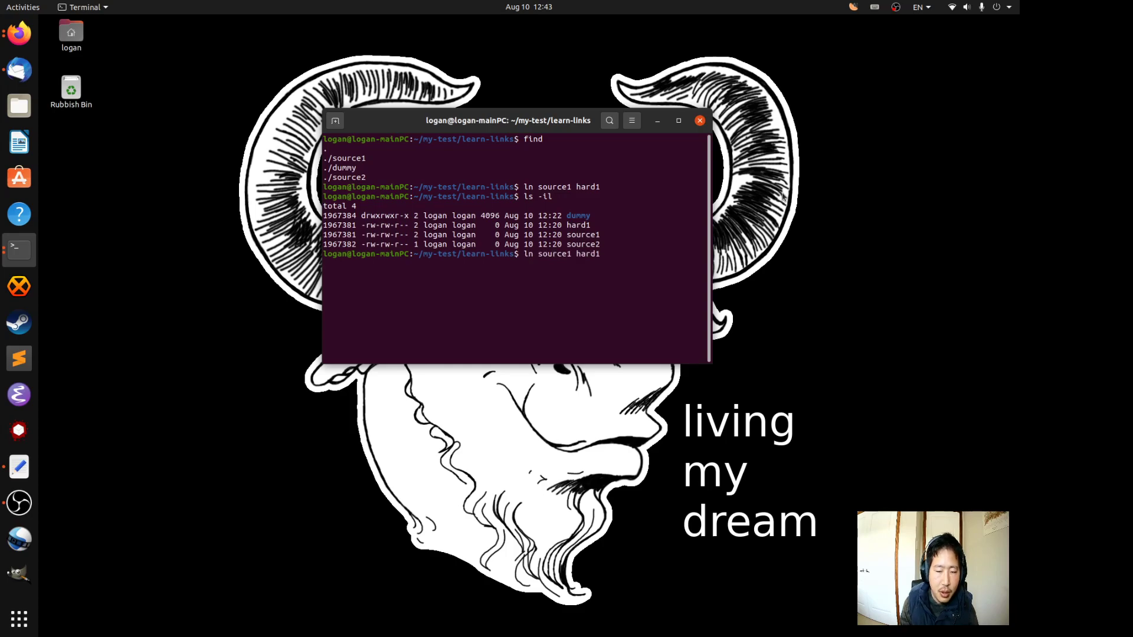
{"action": "key", "text": "BackSpace"}
{"action": "type", "text": "2"}
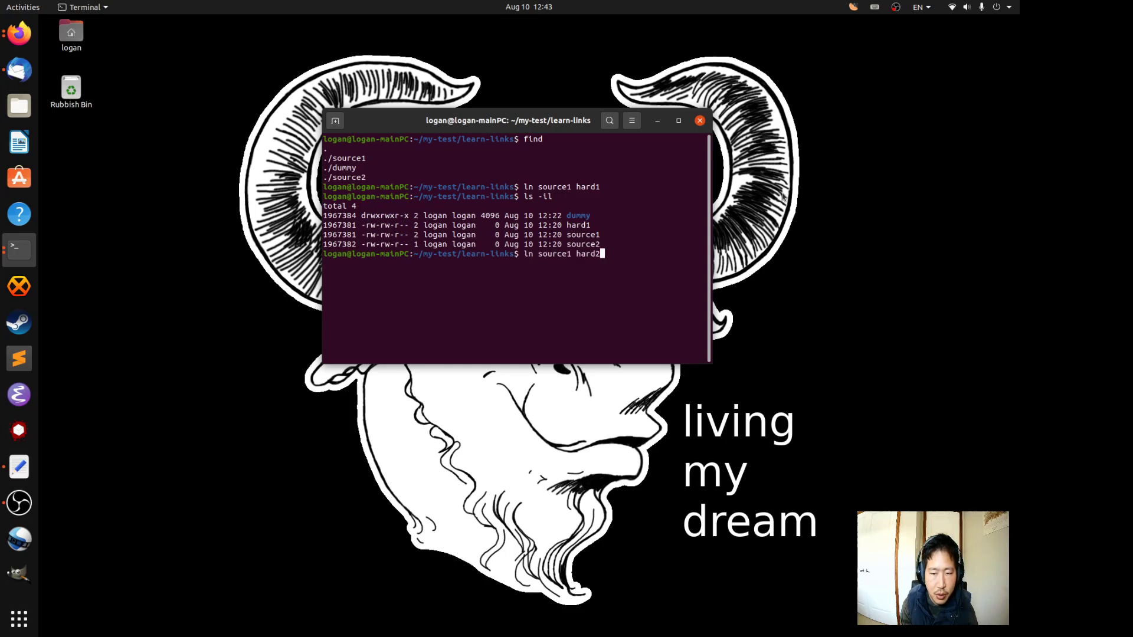
{"action": "key", "text": "Return"}
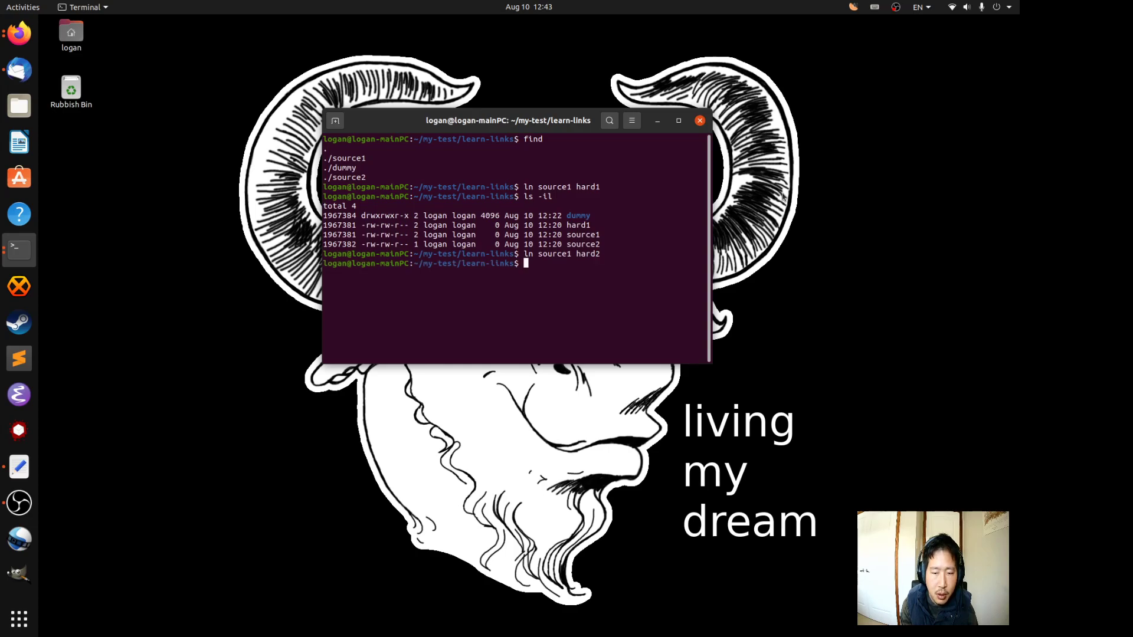
{"action": "key", "text": "Up"}
{"action": "key", "text": "BackSpace"}
{"action": "type", "text": "3"}
{"action": "key", "text": "Return"}
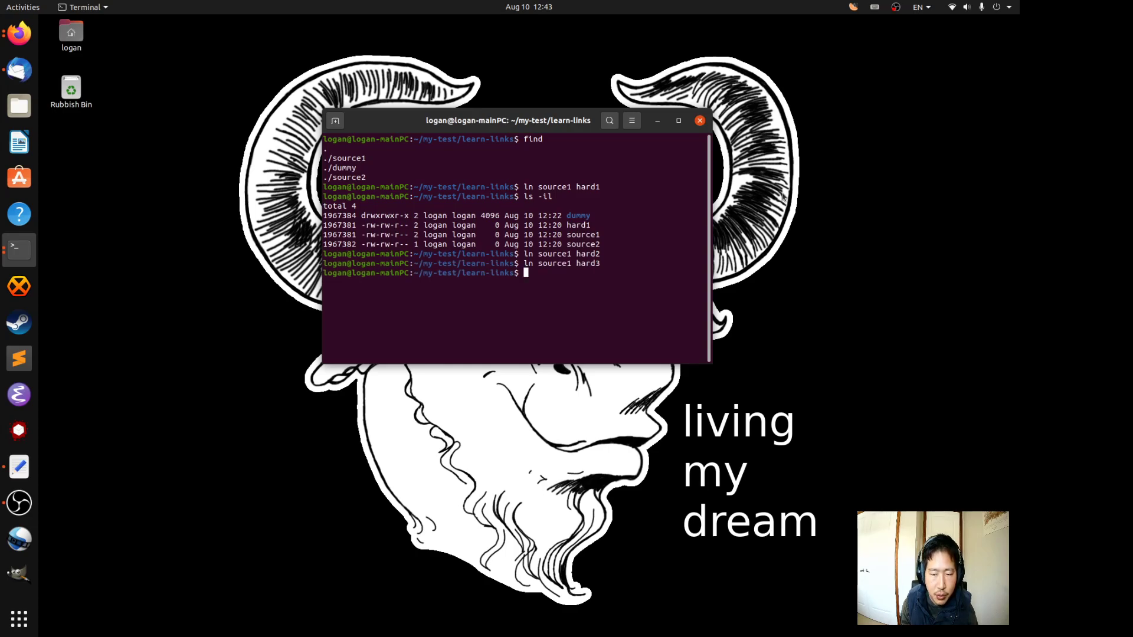
{"action": "key", "text": "Up"}
{"action": "key", "text": "BackSpace"}
{"action": "type", "text": "4"}
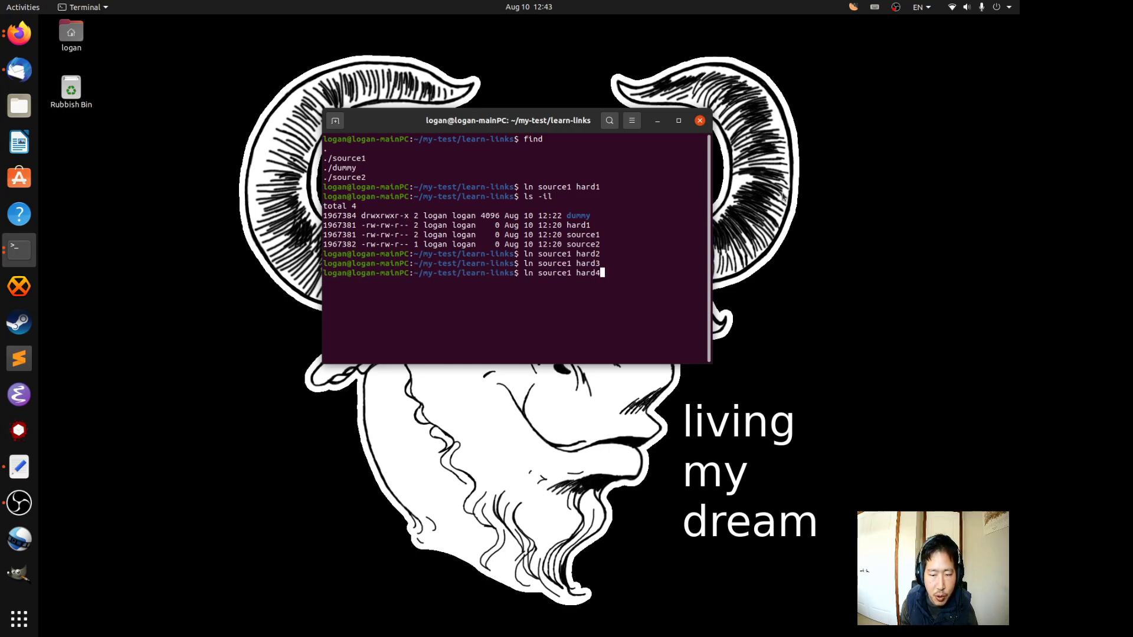
{"action": "key", "text": "Return"}
{"action": "type", "text": "ls"}
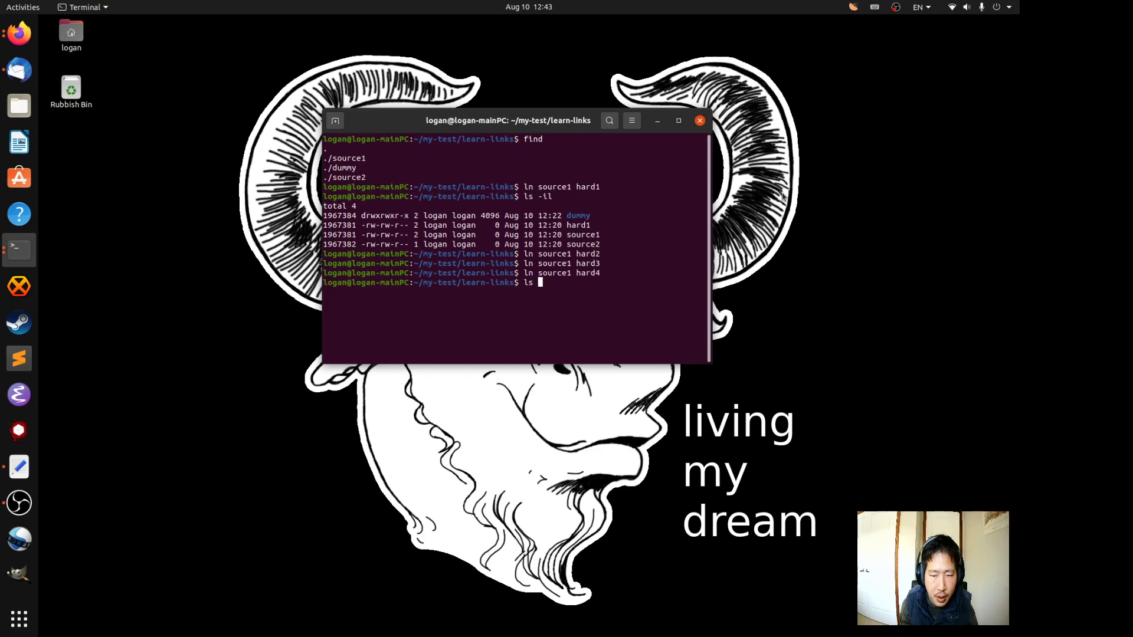
{"action": "type", "text": " -il"}
Step: List files with ls -il and highlight the hard1–hard4 rows showing link count 5
{"action": "key", "text": "Return"}
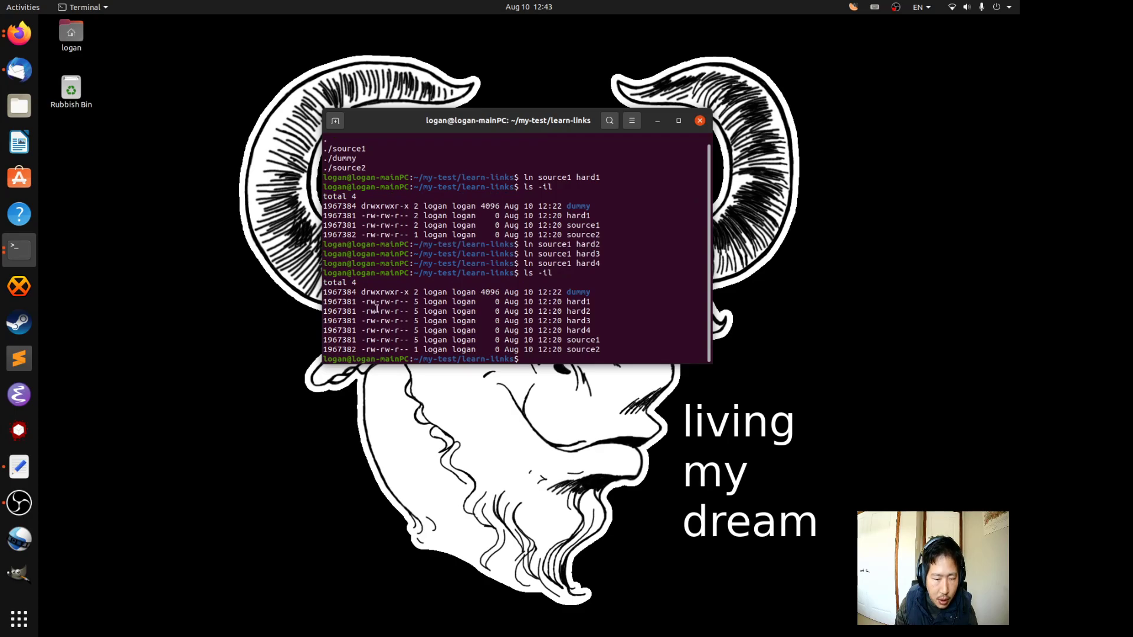
{"action": "mouse_move", "coordinate": [326, 302]}
{"action": "left_mouse_down"}
{"action": "mouse_move", "coordinate": [342, 302]}
{"action": "mouse_move", "coordinate": [362, 340]}
{"action": "left_mouse_up"}
{"action": "left_click", "coordinate": [343, 302]}
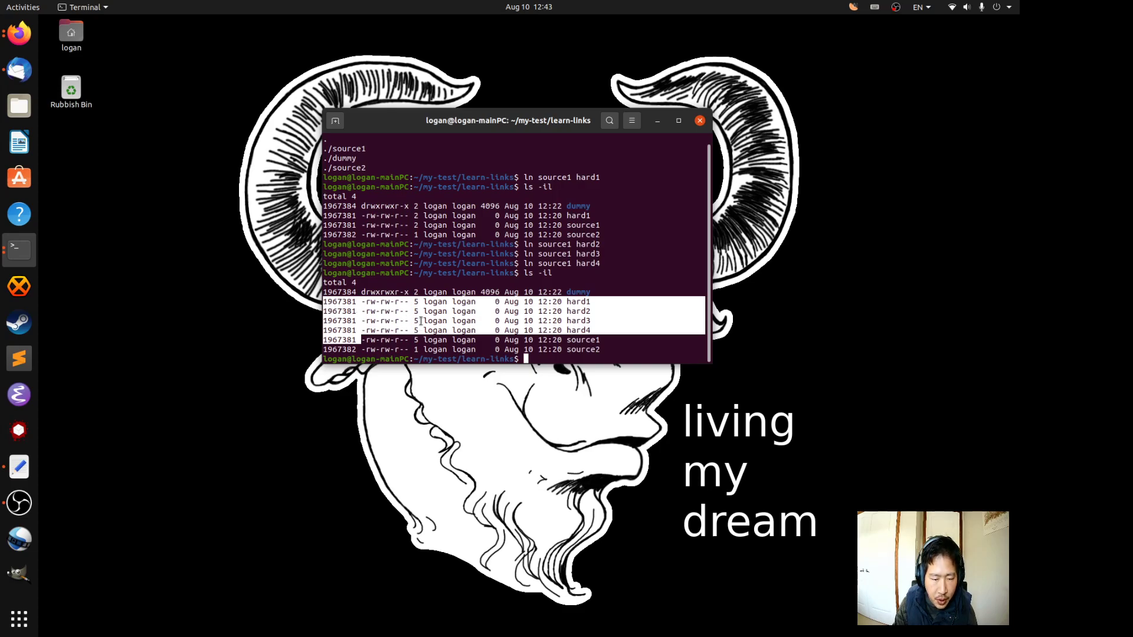
{"action": "left_click", "coordinate": [368, 331]}
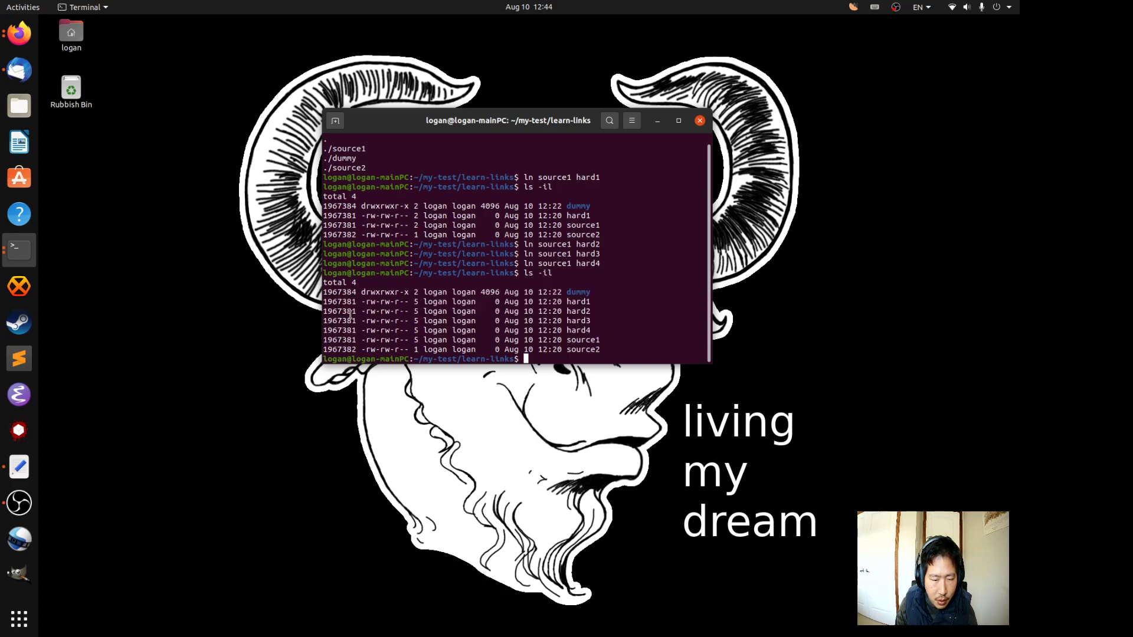
{"action": "left_click_drag", "start_coordinate": [325, 300], "coordinate": [600, 341]}
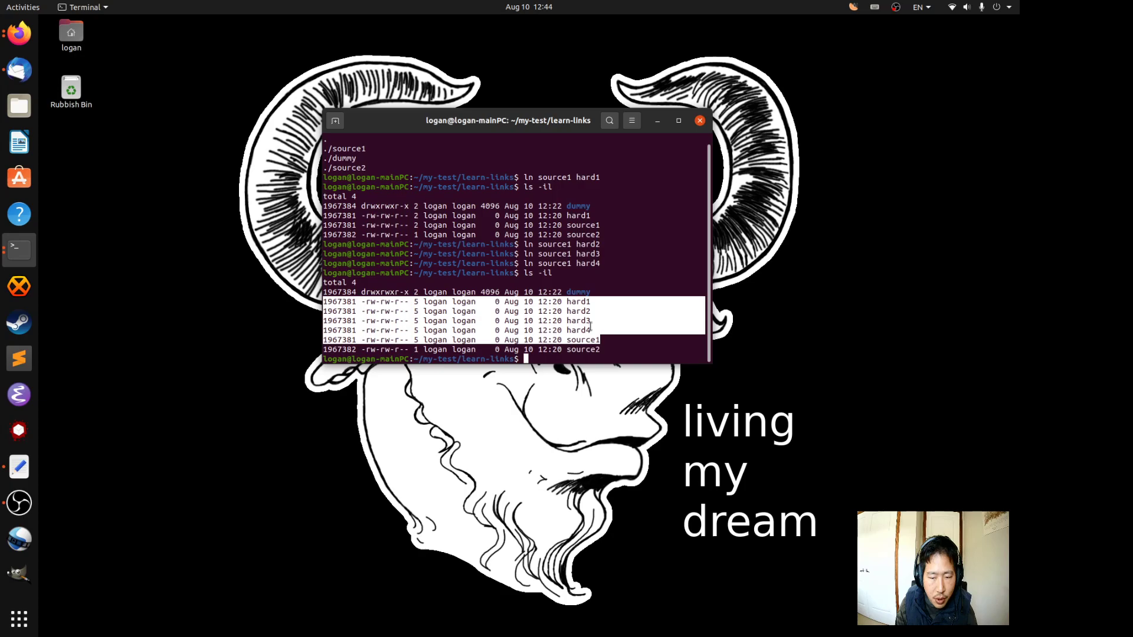
{"action": "left_click", "coordinate": [555, 323]}
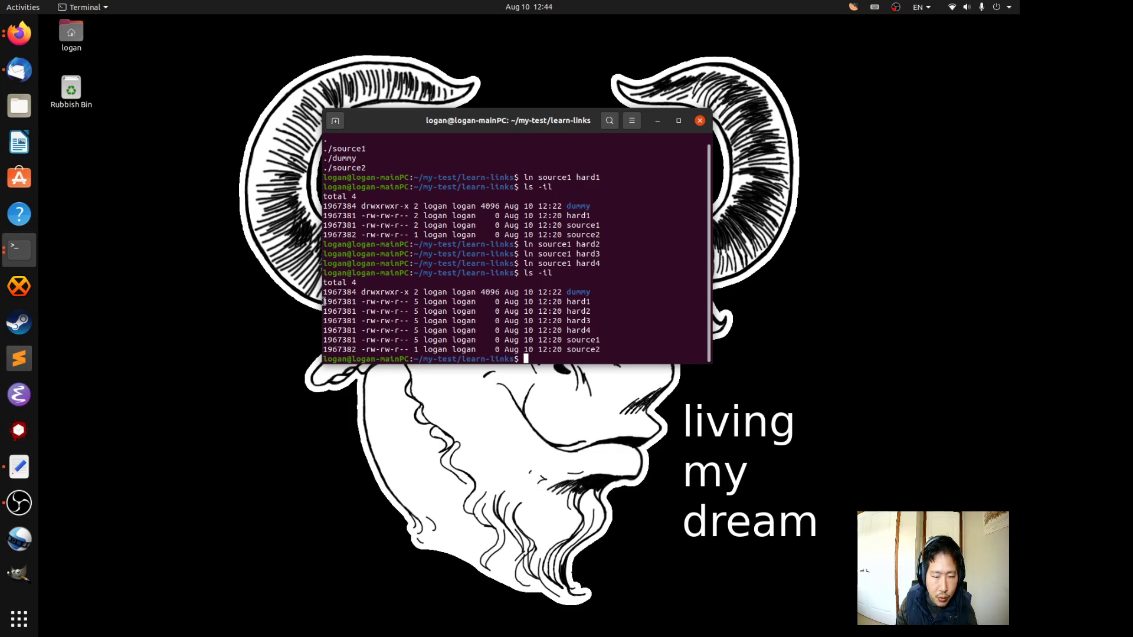
{"action": "left_click_drag", "start_coordinate": [324, 302], "coordinate": [594, 330]}
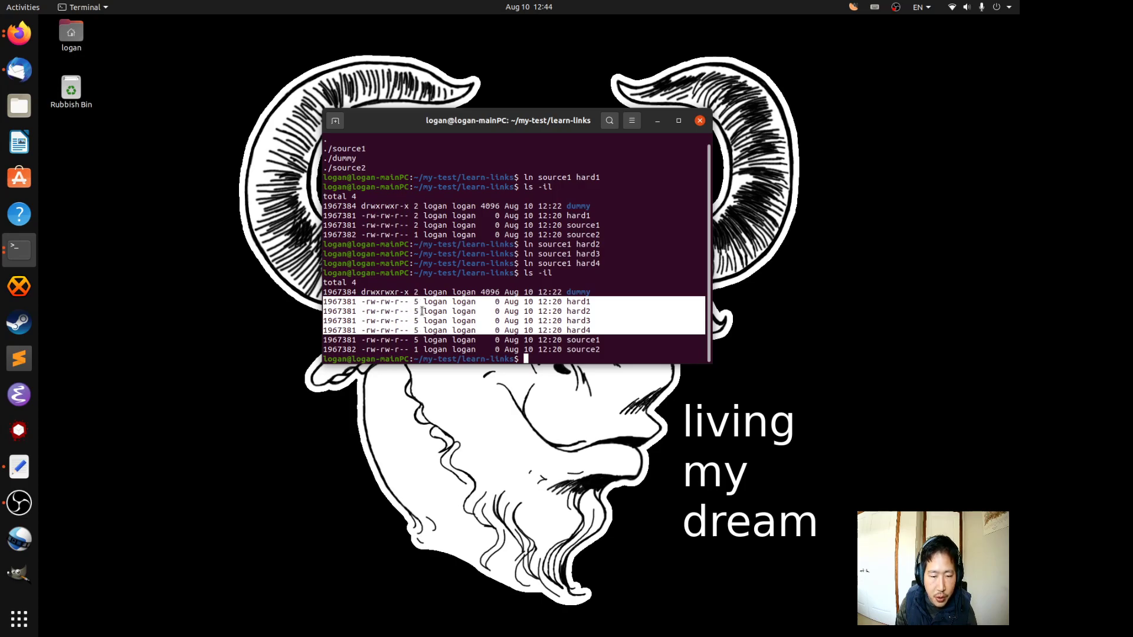
{"action": "left_click", "coordinate": [453, 316]}
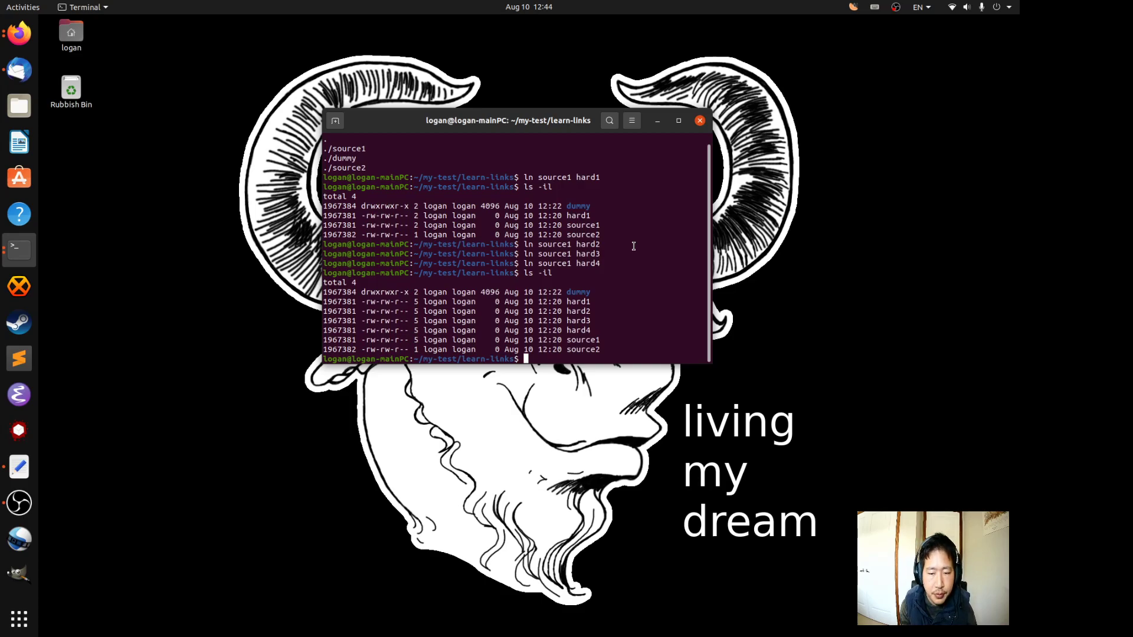
{"action": "type", "text": "echo"}
Step: Echo hello into source1, then cat source1 and hard4 to show both contain hello
{"action": "key", "text": "BackSpace"}
{"action": "type", "text": "ho"}
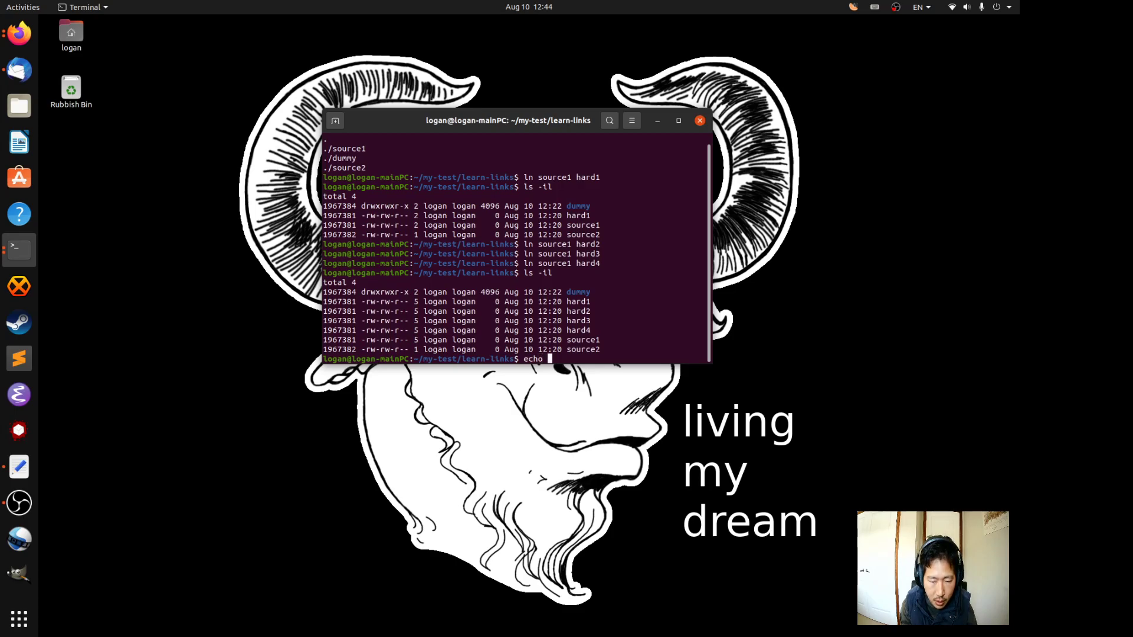
{"action": "type", "text": " hello > "}
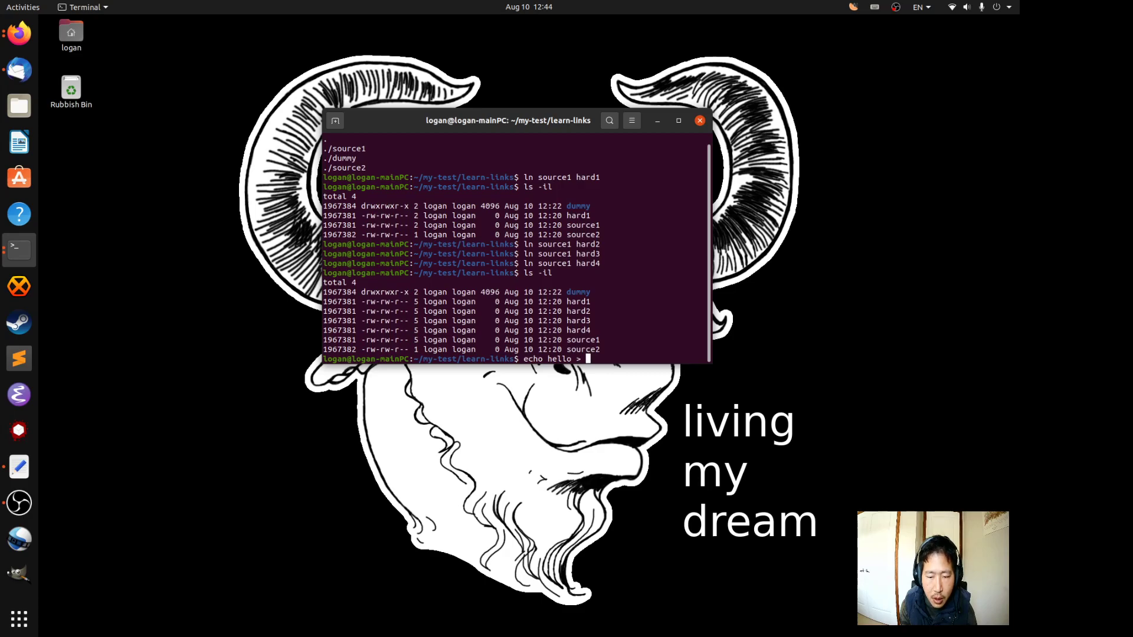
{"action": "type", "text": "source"}
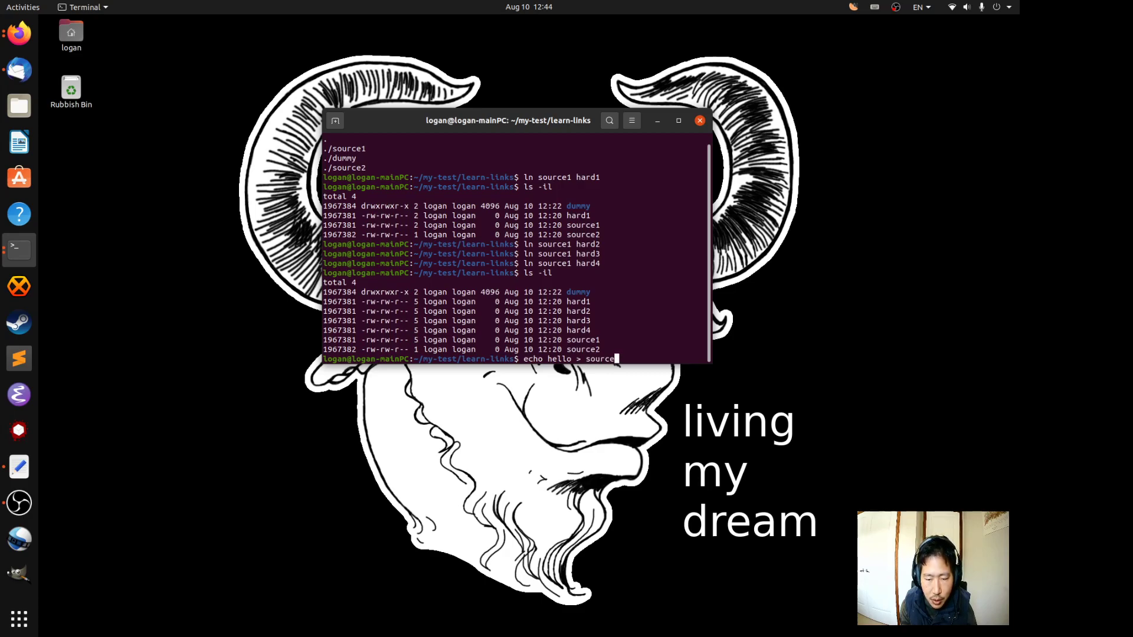
{"action": "type", "text": "1"}
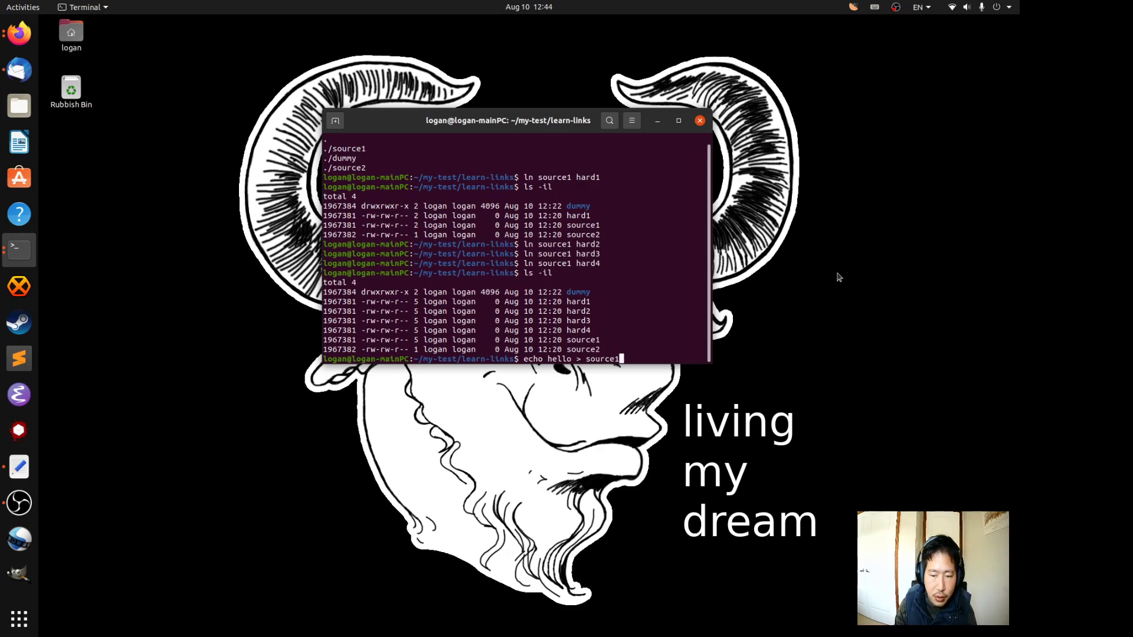
{"action": "key", "text": "Return"}
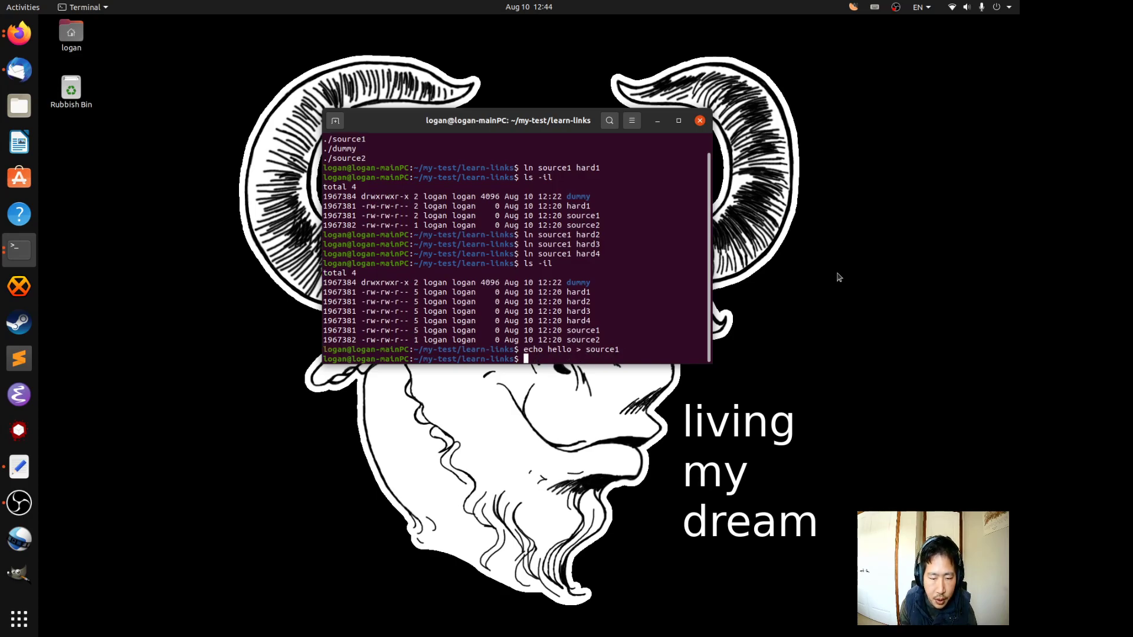
{"action": "type", "text": "cat source"}
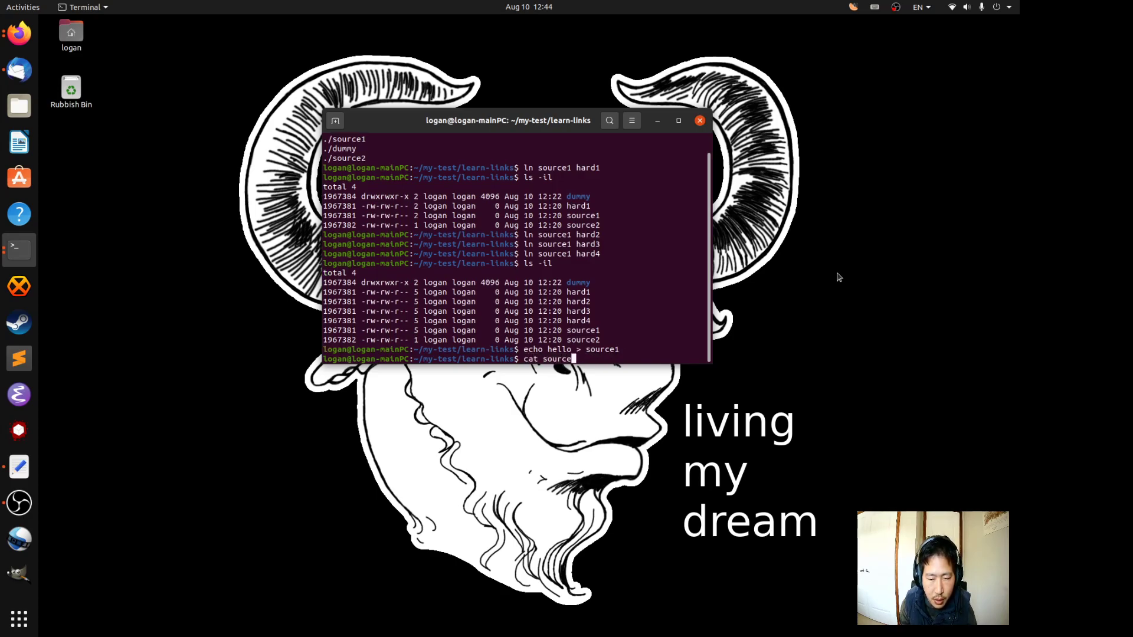
{"action": "type", "text": "1"}
{"action": "key", "text": "Return"}
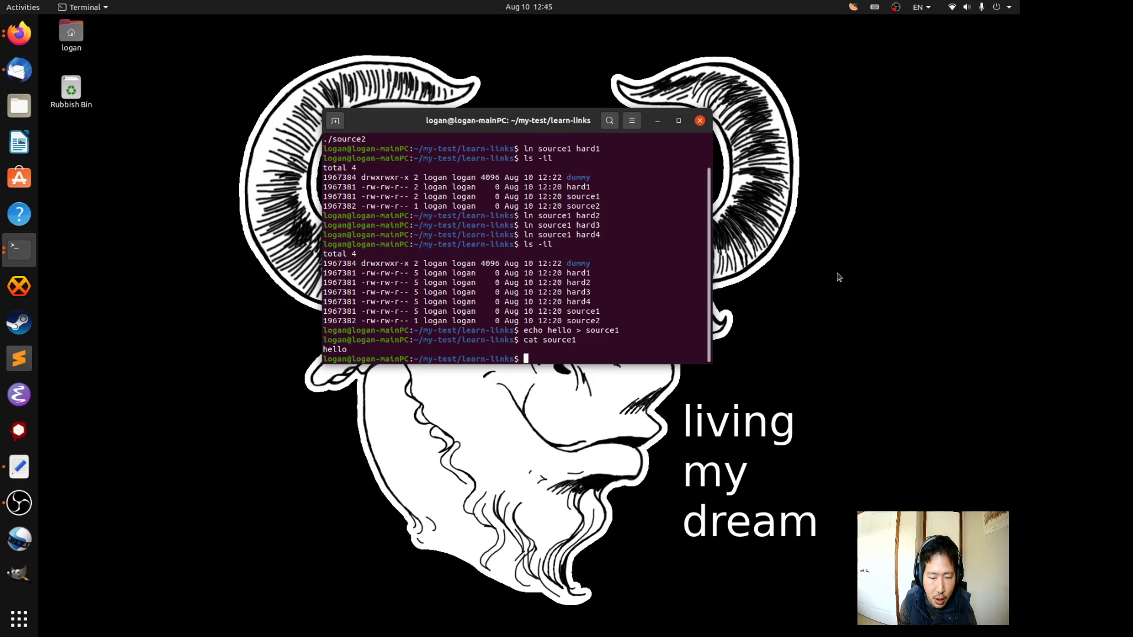
{"action": "type", "text": "cat hard"}
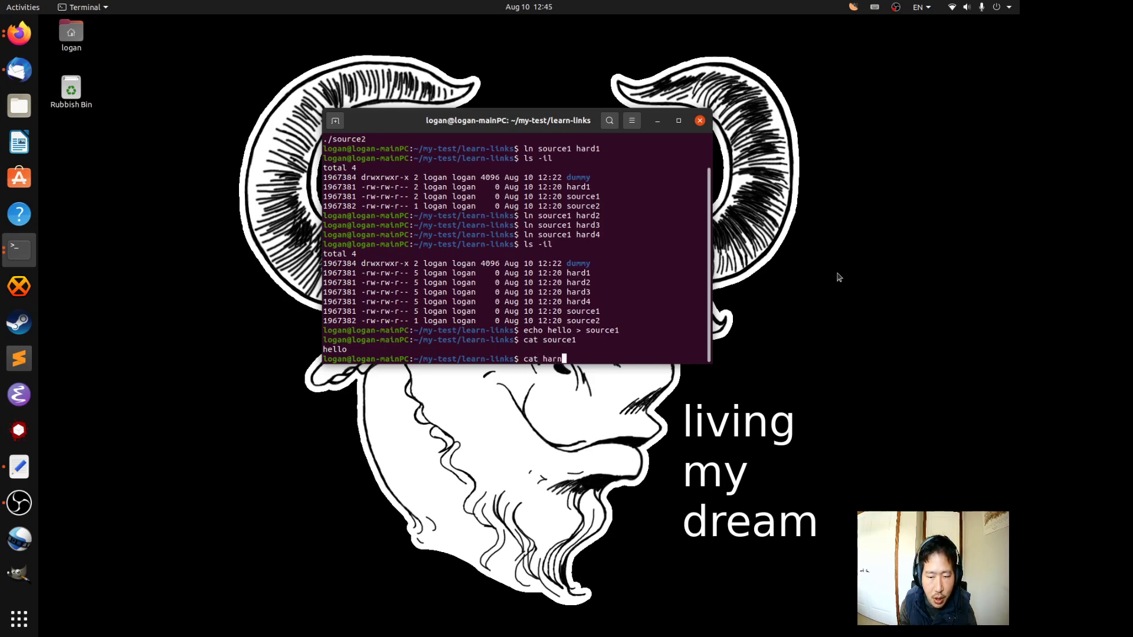
{"action": "type", "text": "4"}
{"action": "key", "text": "Return"}
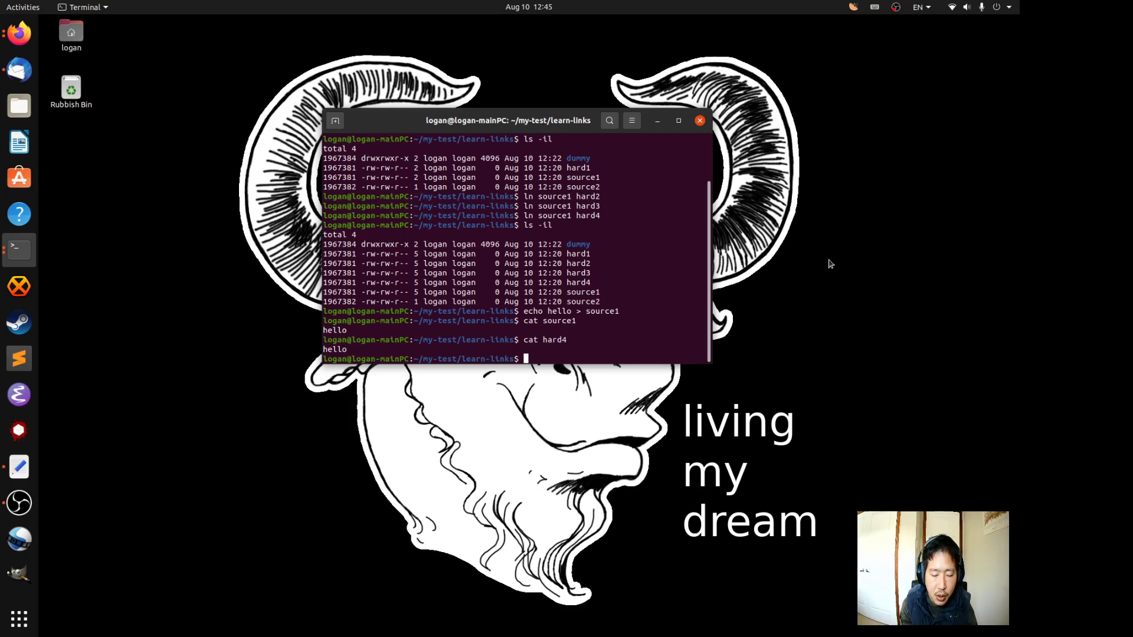
{"action": "type", "text": "rm hard"}
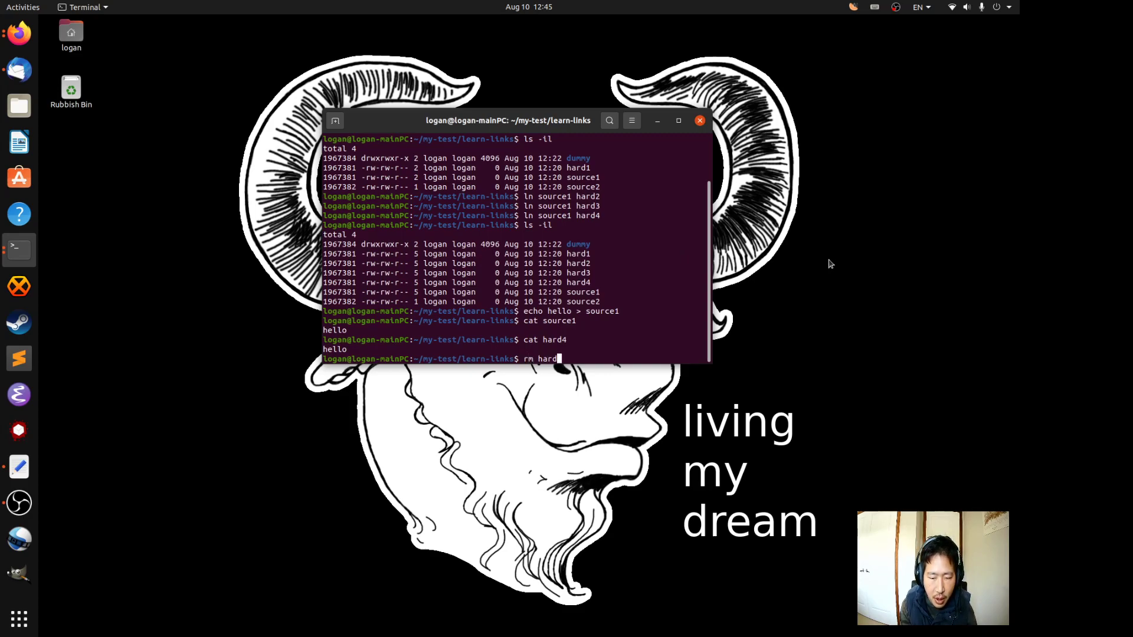
{"action": "type", "text": "4"}
Step: Remove hard4 and hard3, highlight the link count 3 listing, and cat hard2 showing hello
{"action": "key", "text": "Return"}
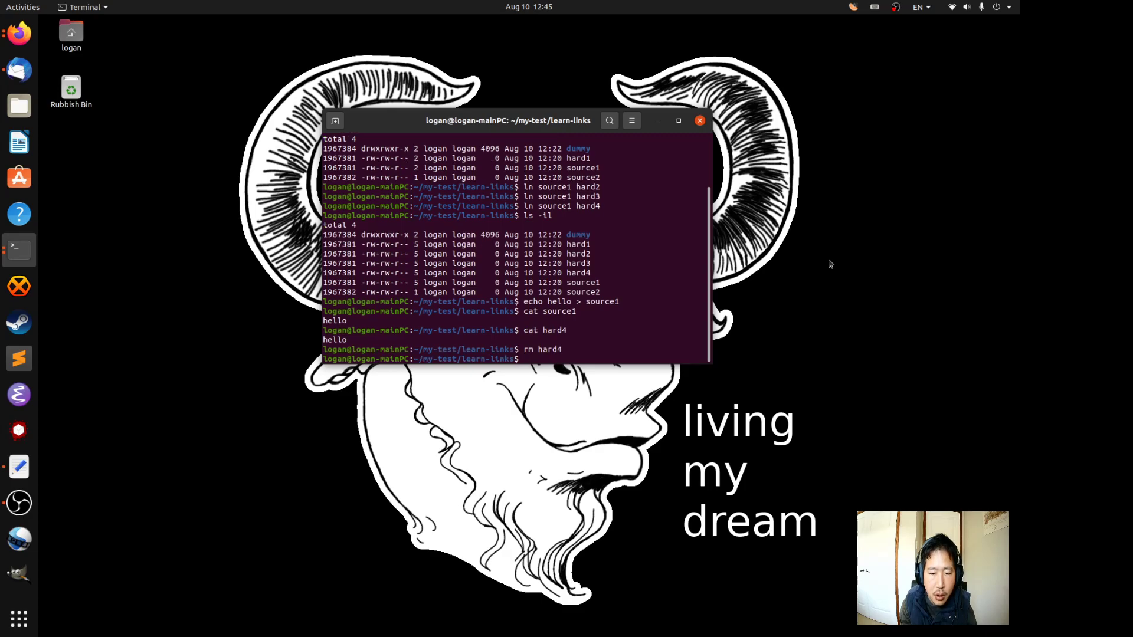
{"action": "type", "text": "rm hard3"}
{"action": "key", "text": "Return"}
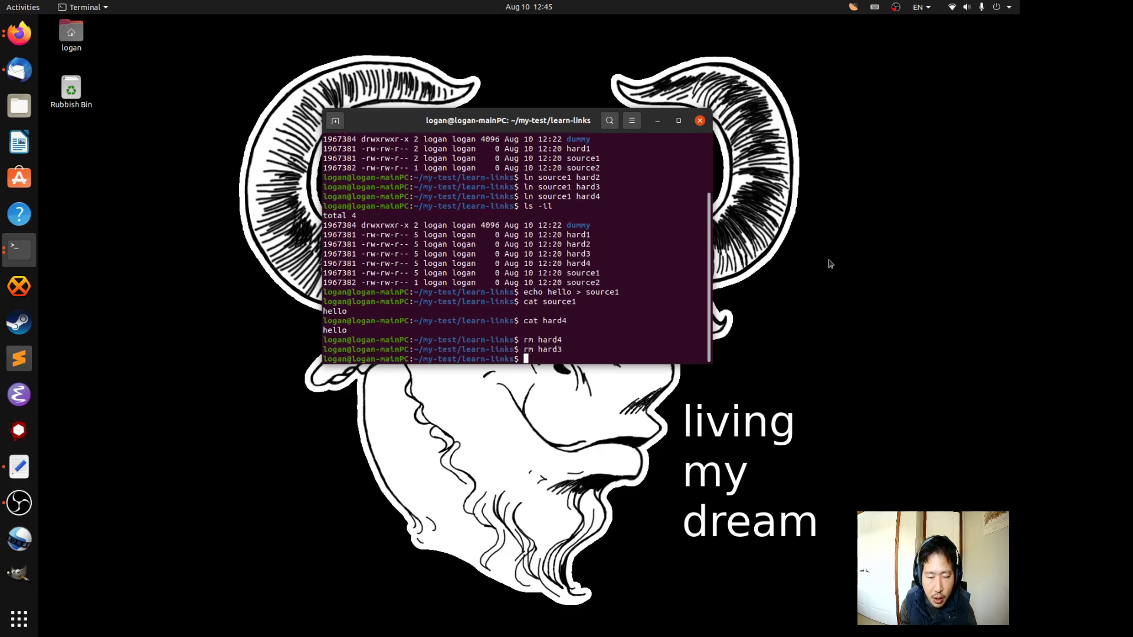
{"action": "type", "text": "ls "}
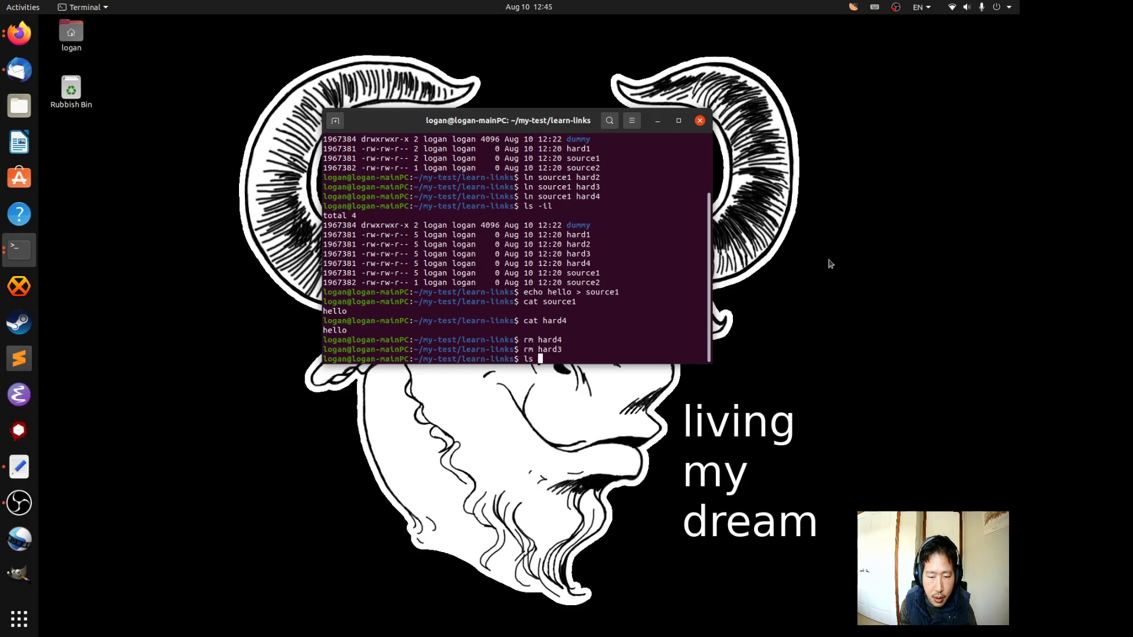
{"action": "type", "text": "-il"}
{"action": "key", "text": "Return"}
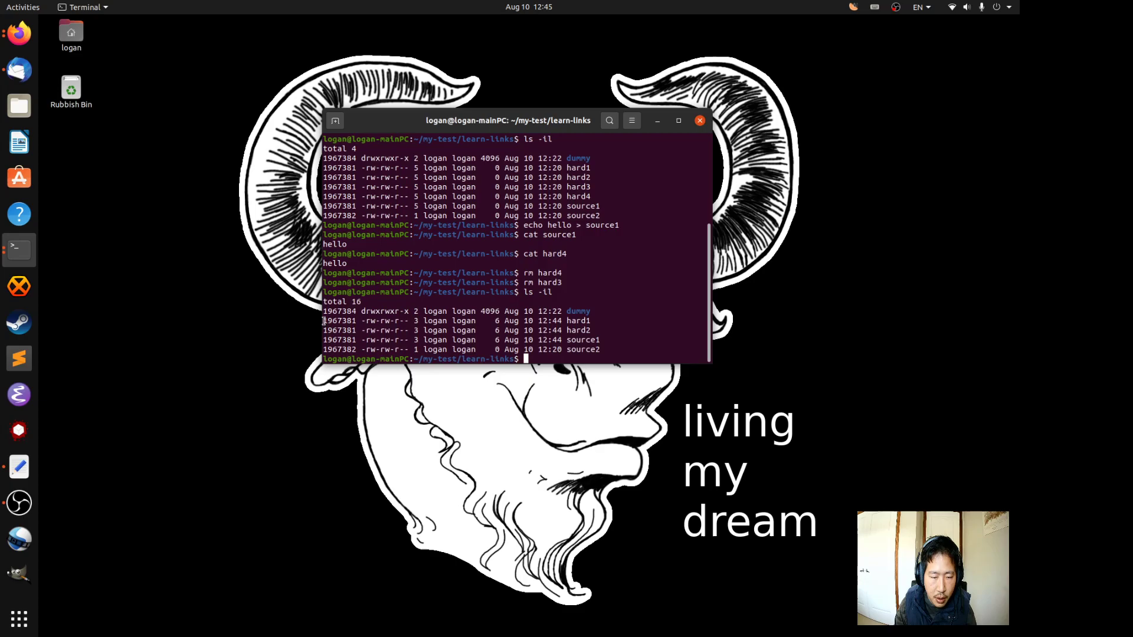
{"action": "left_click_drag", "start_coordinate": [327, 322], "coordinate": [606, 336]}
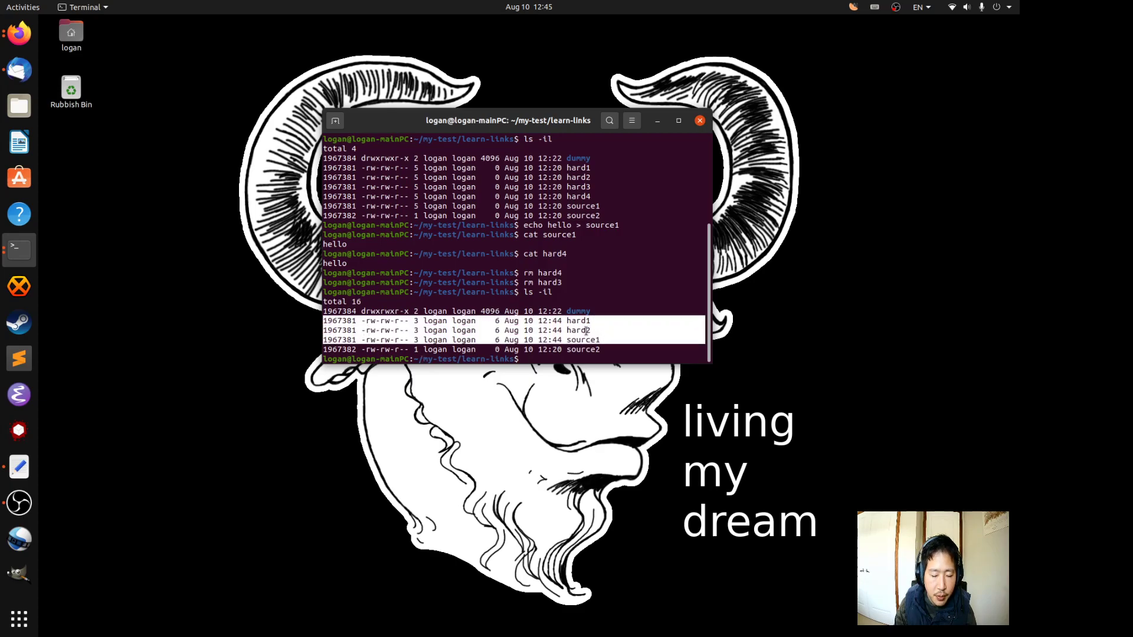
{"action": "left_click", "coordinate": [587, 331]}
{"action": "type", "text": "cat"}
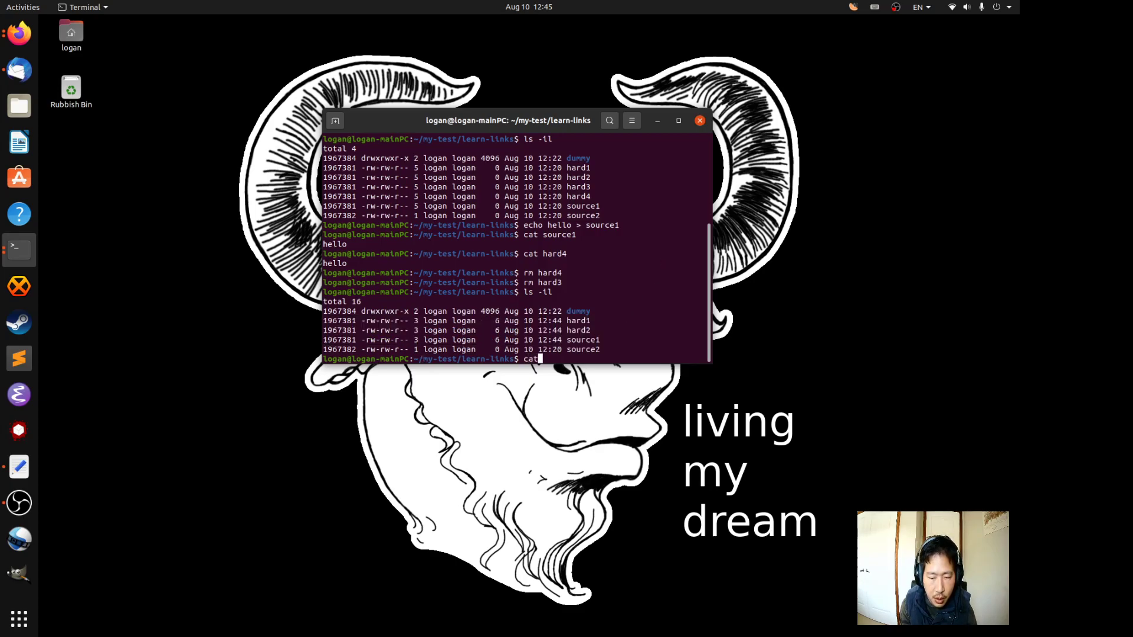
{"action": "type", "text": " hard"}
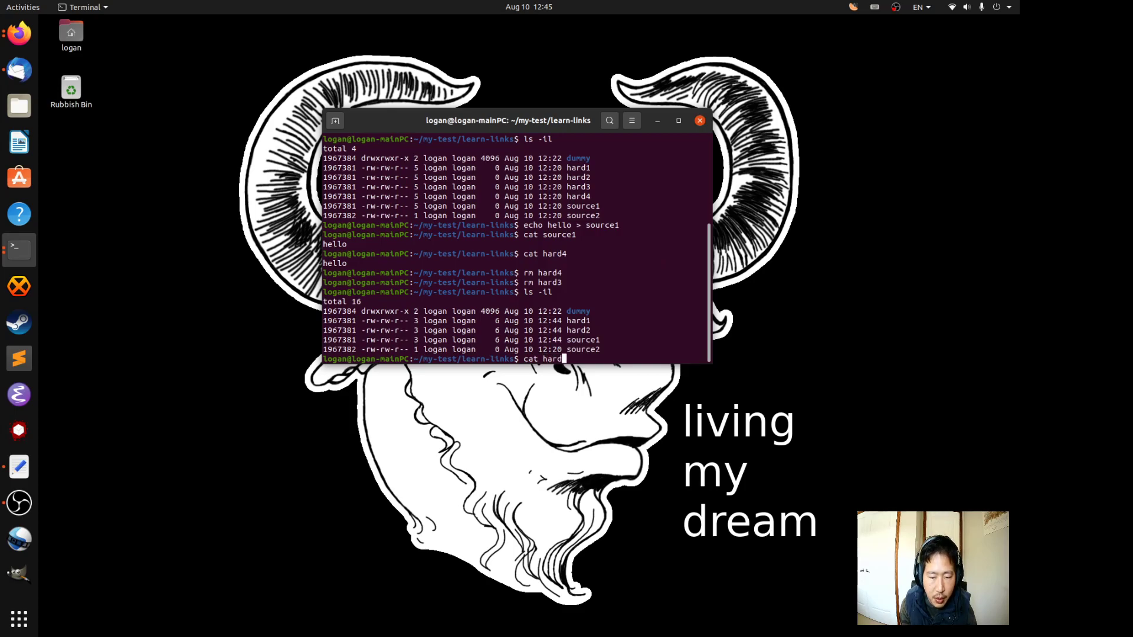
{"action": "type", "text": "2"}
{"action": "key", "text": "Return"}
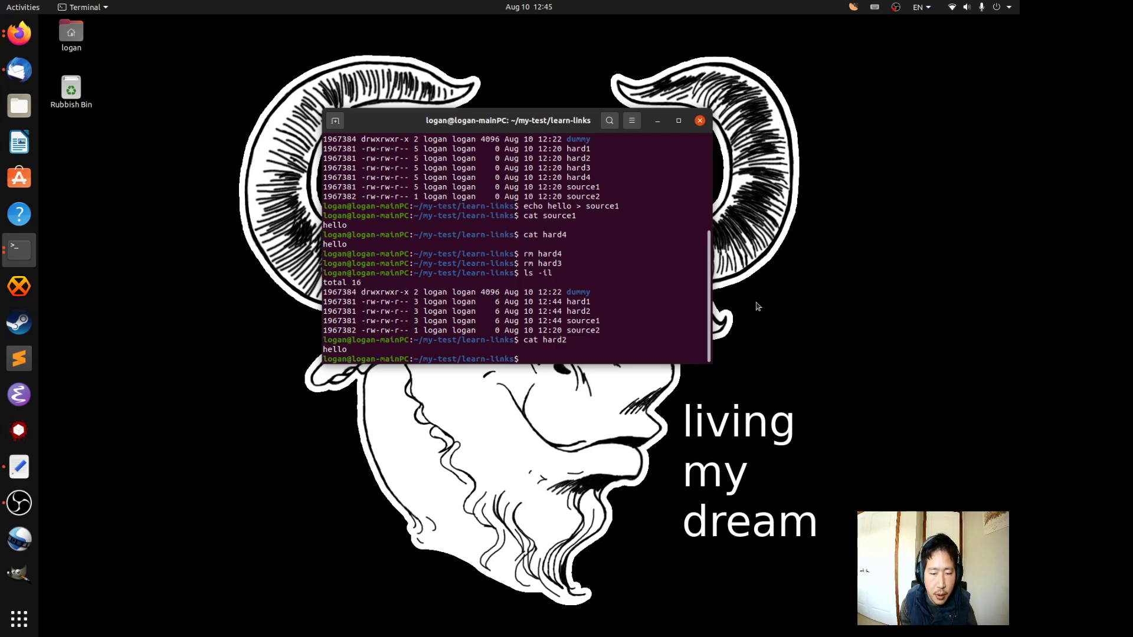
{"action": "type", "text": "rm "}
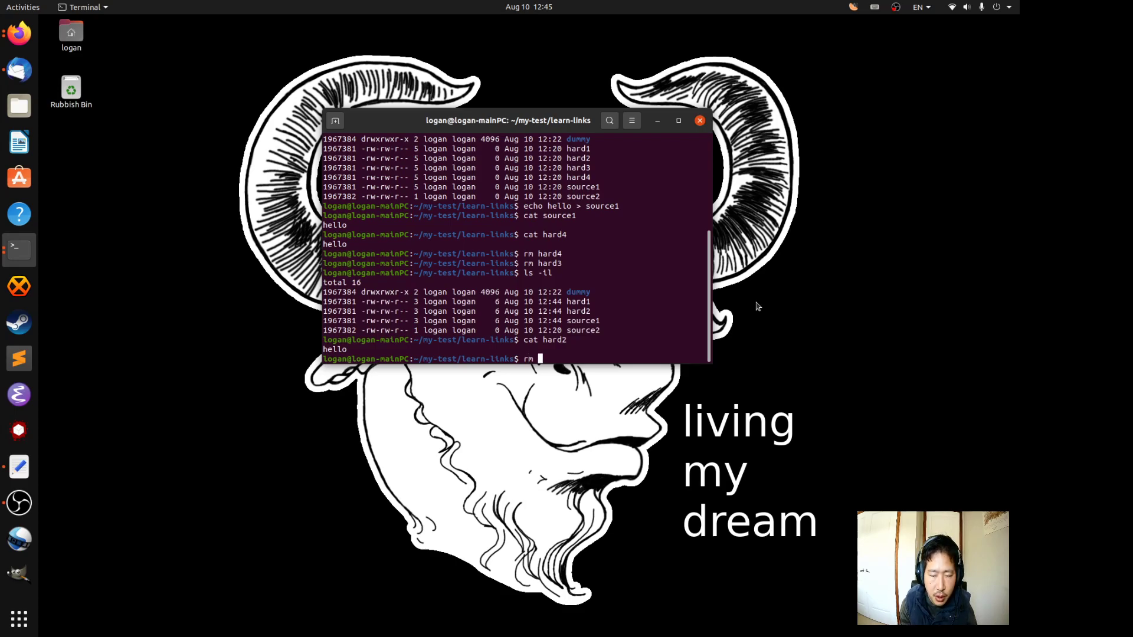
{"action": "type", "text": "hard2"}
Step: Delete hard2 and source1, listing after each, then cat hard1 to print hello
{"action": "key", "text": "Return"}
{"action": "type", "text": "ls"}
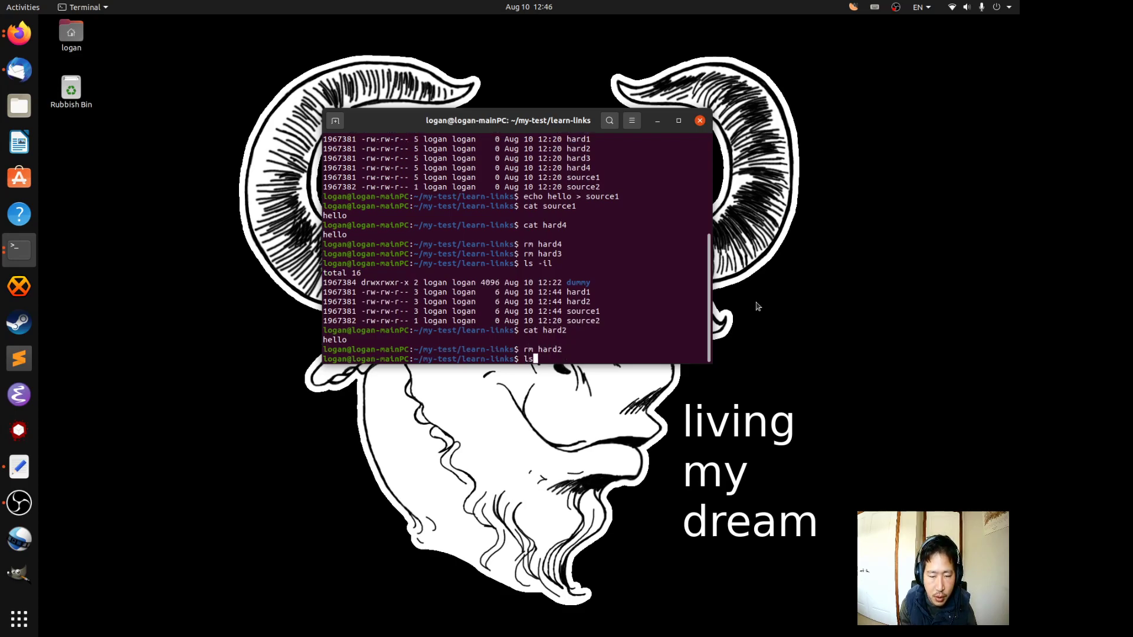
{"action": "type", "text": " -il"}
{"action": "key", "text": "Return"}
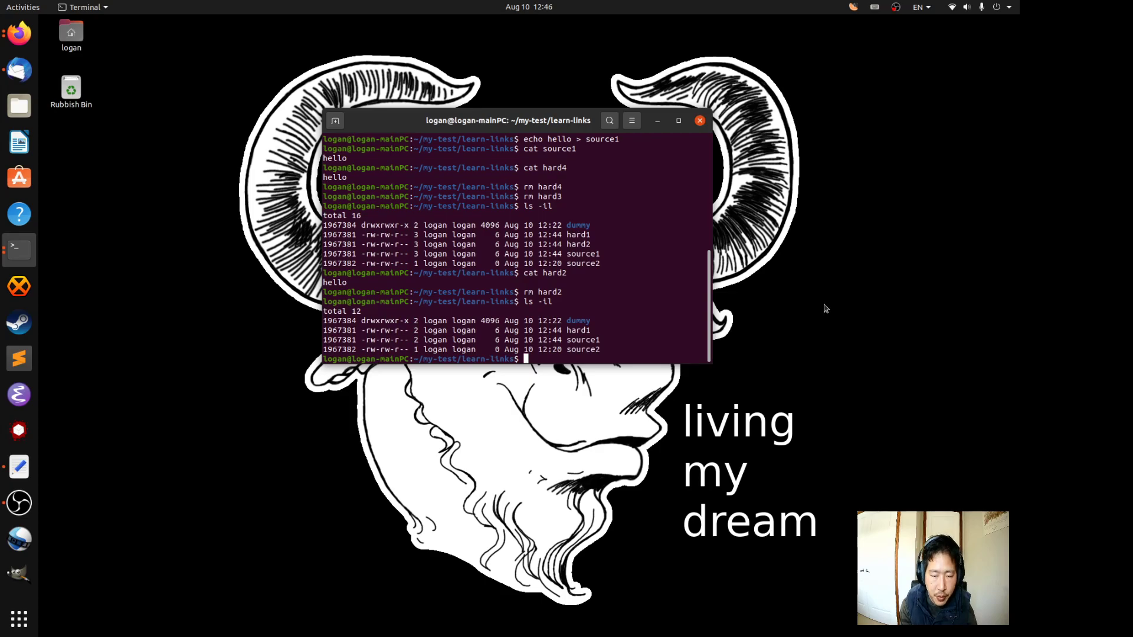
{"action": "type", "text": "rm source1"}
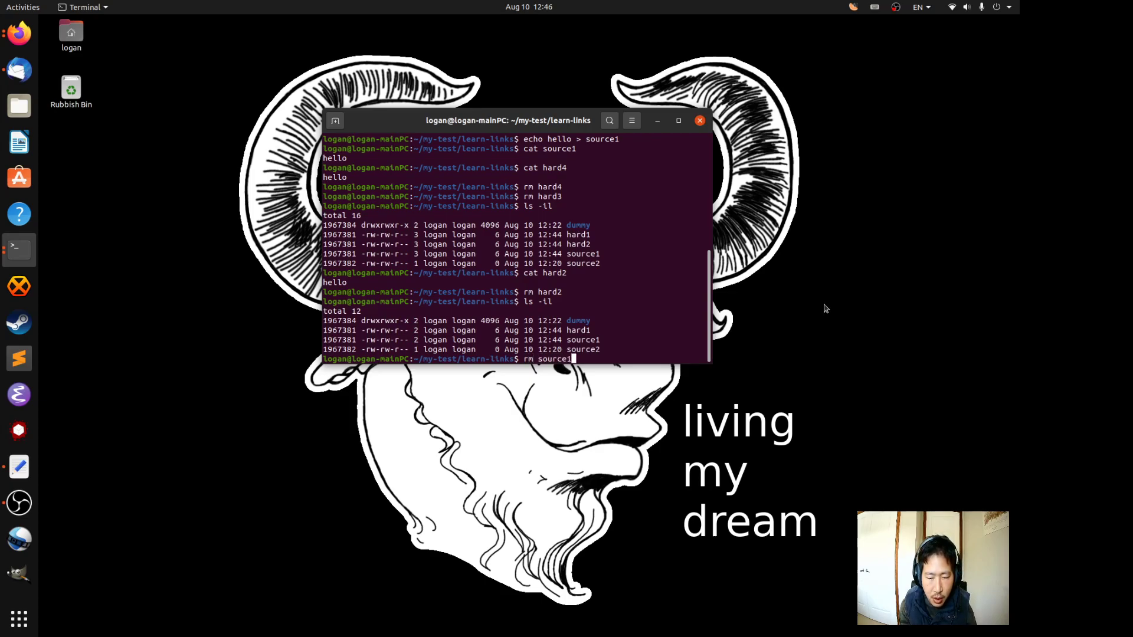
{"action": "key", "text": "Return"}
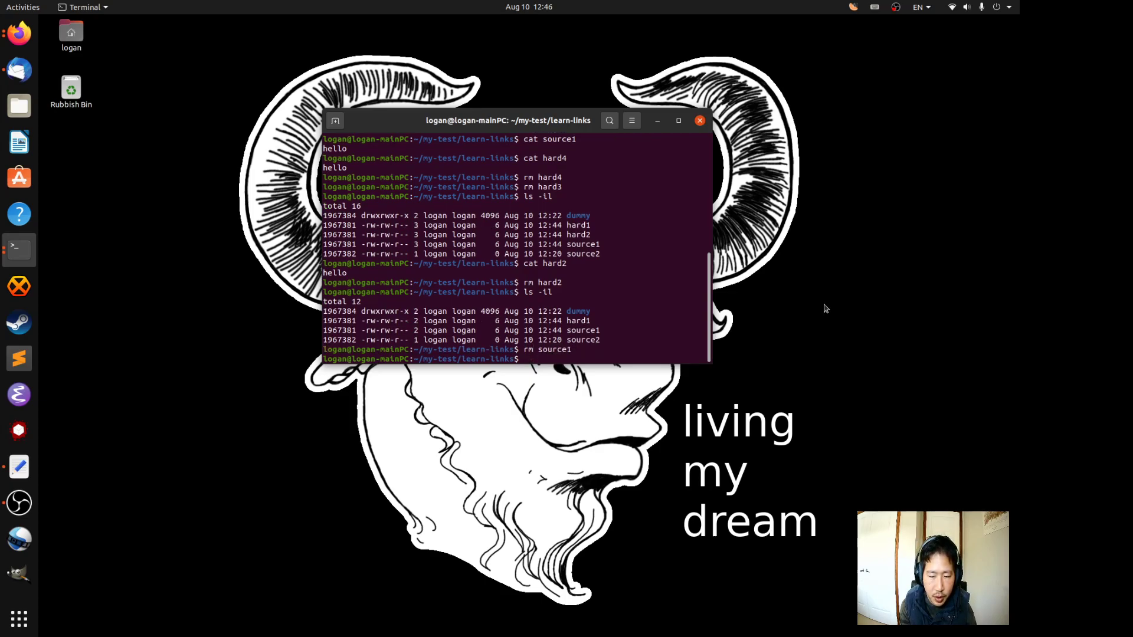
{"action": "type", "text": "ls -ll"}
{"action": "key", "text": "Return"}
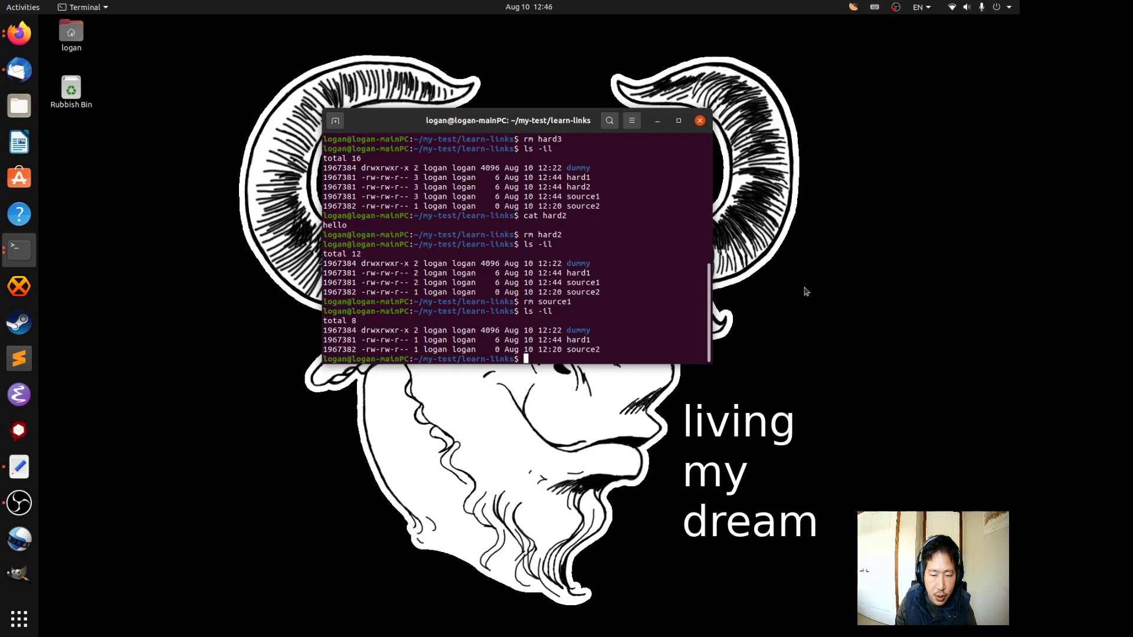
{"action": "type", "text": "cat hard"}
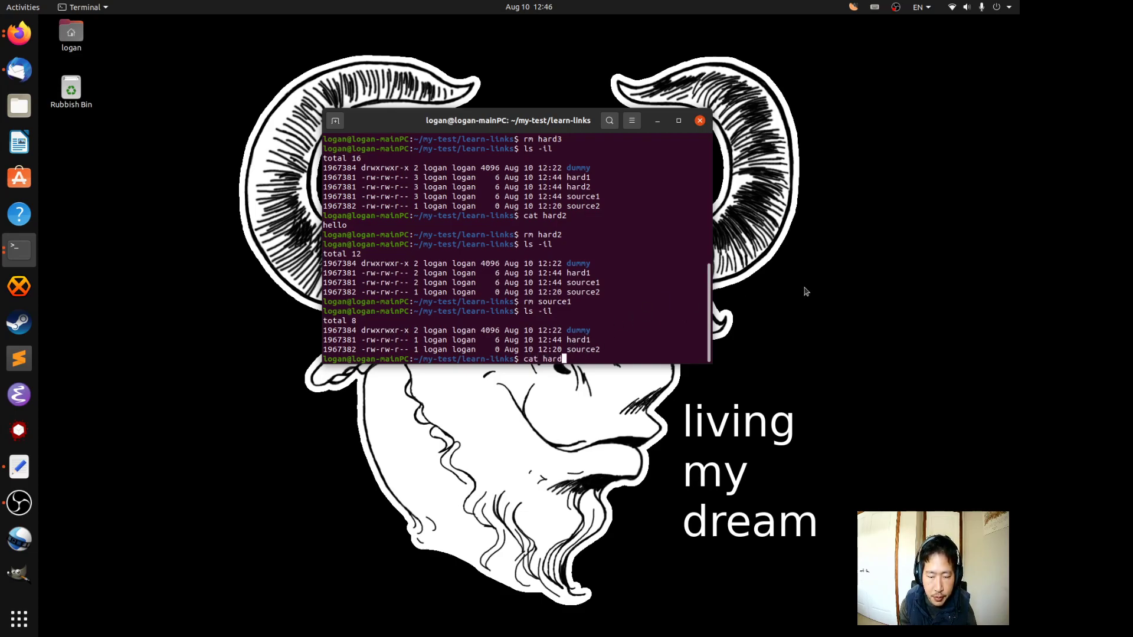
{"action": "type", "text": "1"}
{"action": "key", "text": "Return"}
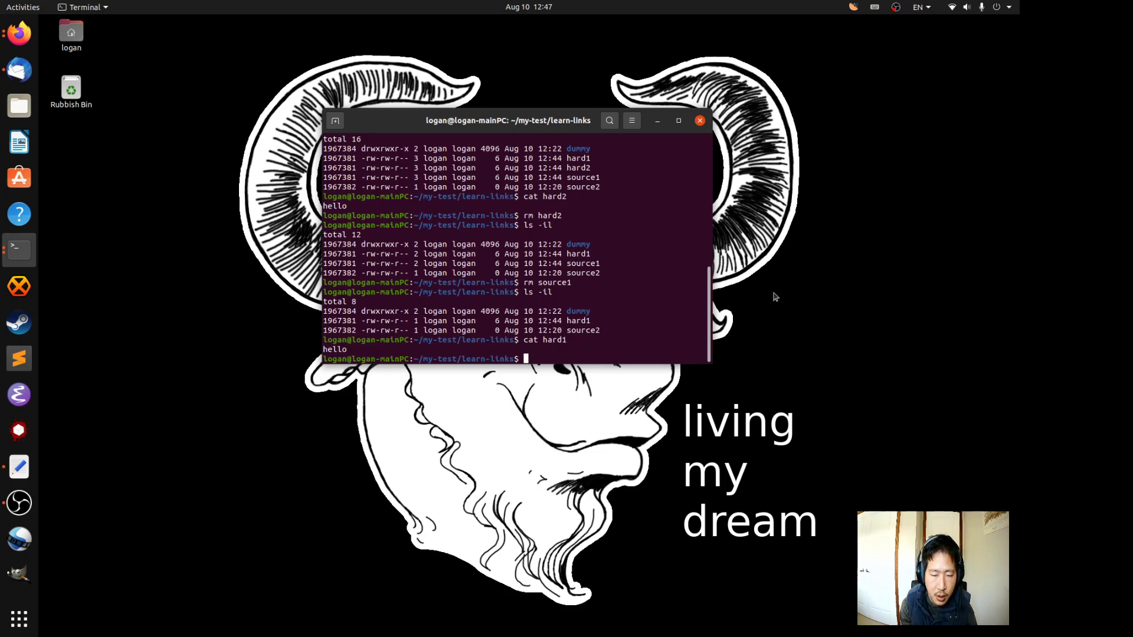
{"action": "type", "text": "rm hard"}
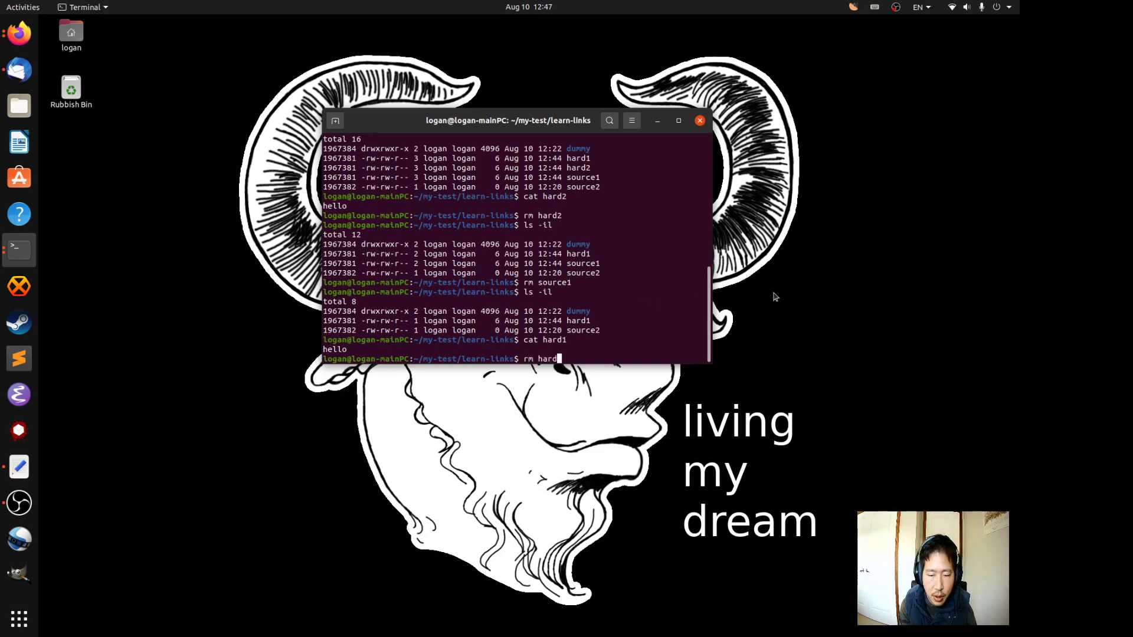
{"action": "type", "text": "1"}
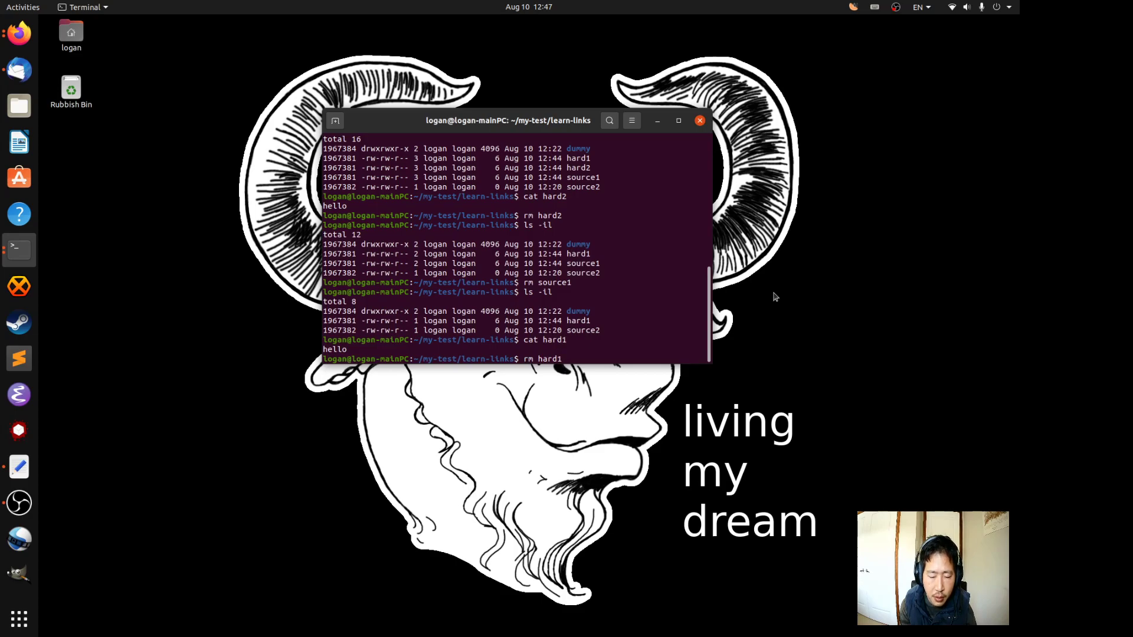
Step: Delete hard1 and recreate an empty source1 with touch
{"action": "key", "text": "Return"}
{"action": "type", "text": "touch "}
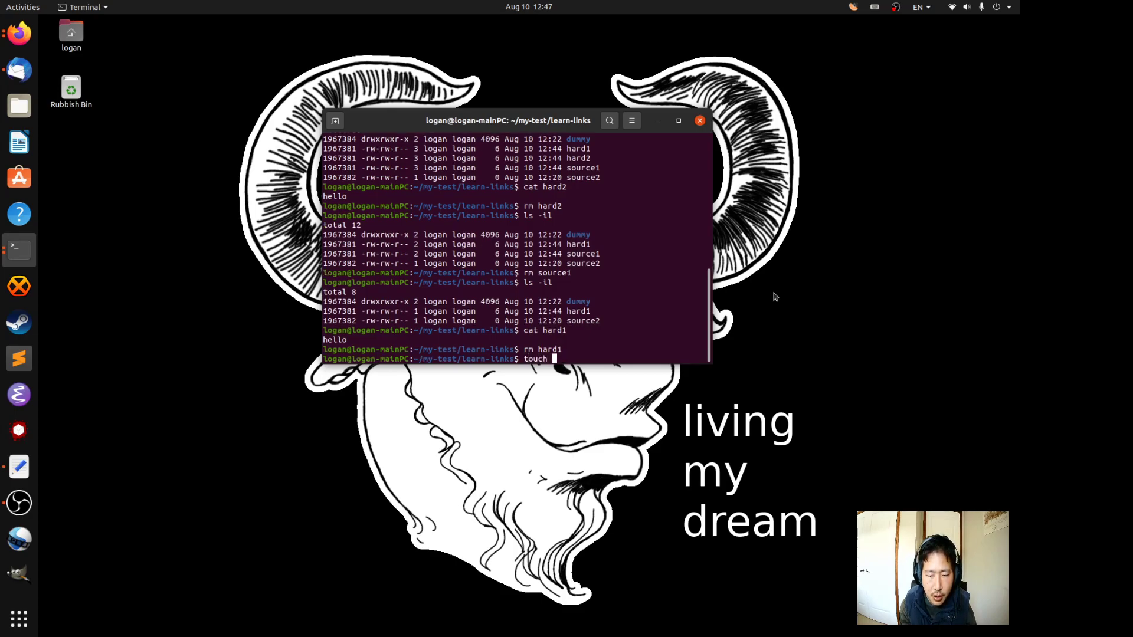
{"action": "type", "text": "hard"}
{"action": "key", "text": "BackSpace"}
{"action": "key", "text": "BackSpace"}
{"action": "key", "text": "BackSpace"}
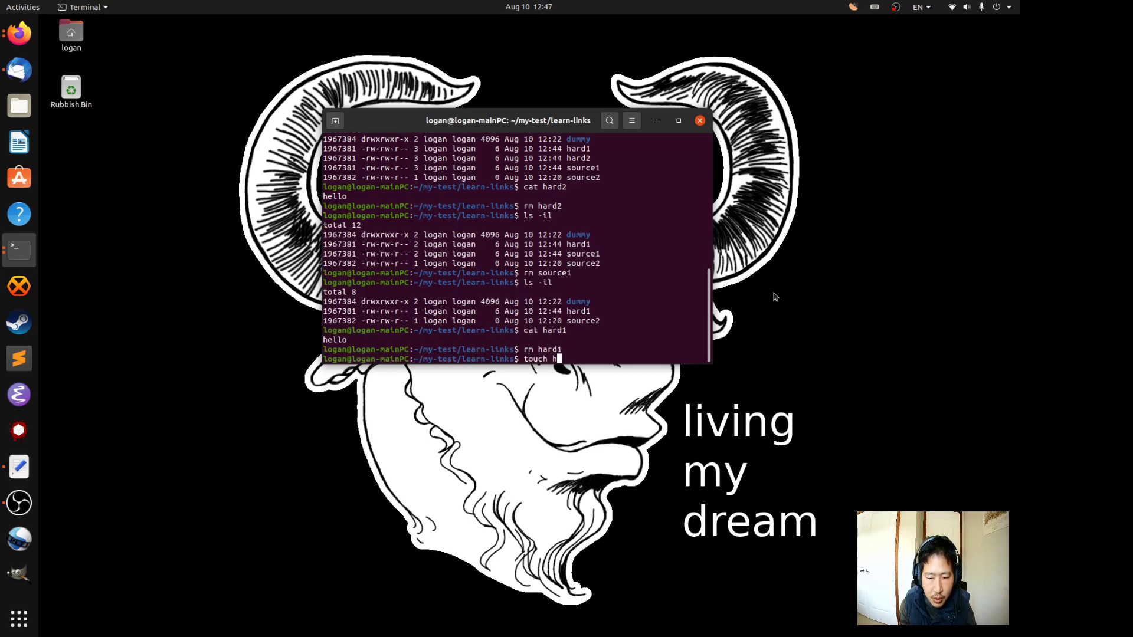
{"action": "key", "text": "BackSpace"}
{"action": "type", "text": "source1"}
{"action": "key", "text": "Return"}
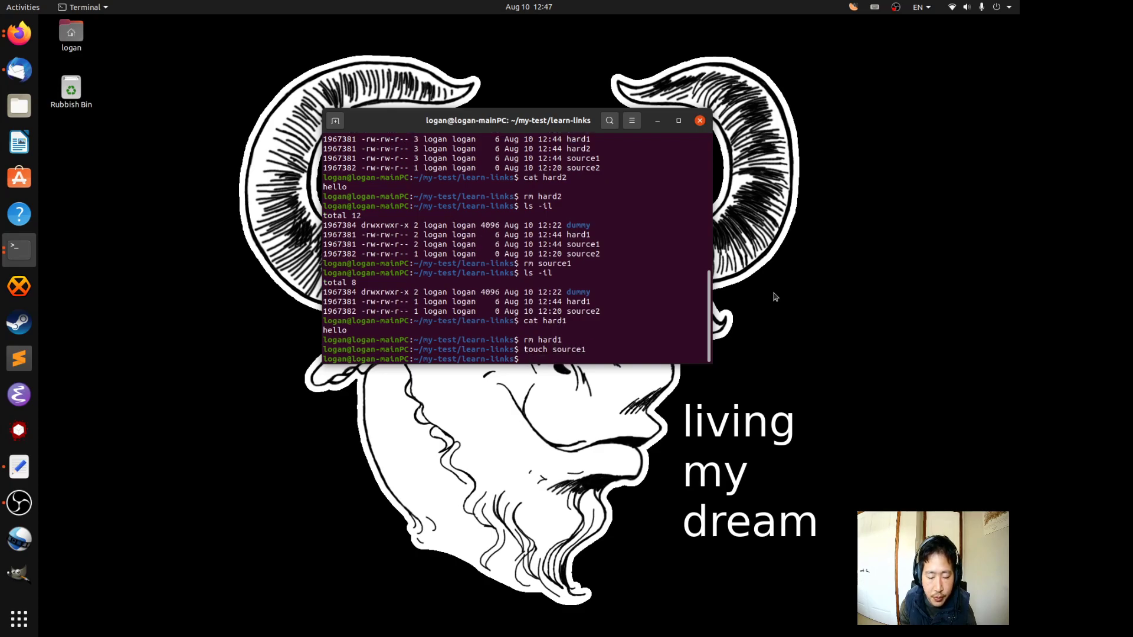
{"action": "type", "text": " find"}
Step: List the folder with find, then see ln ./dummy/ hardd refused for a directory
{"action": "key", "text": "Return"}
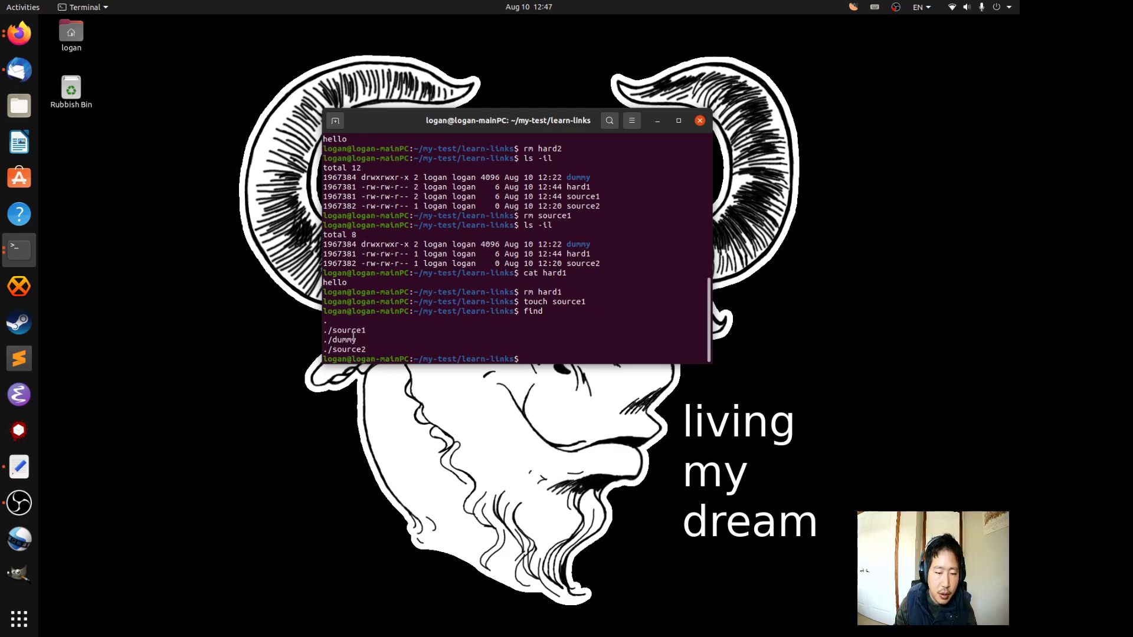
{"action": "mouse_move", "coordinate": [321, 343]}
{"action": "left_mouse_down"}
{"action": "mouse_move", "coordinate": [312, 337]}
{"action": "mouse_move", "coordinate": [478, 341]}
{"action": "left_mouse_up"}
{"action": "left_click", "coordinate": [473, 325]}
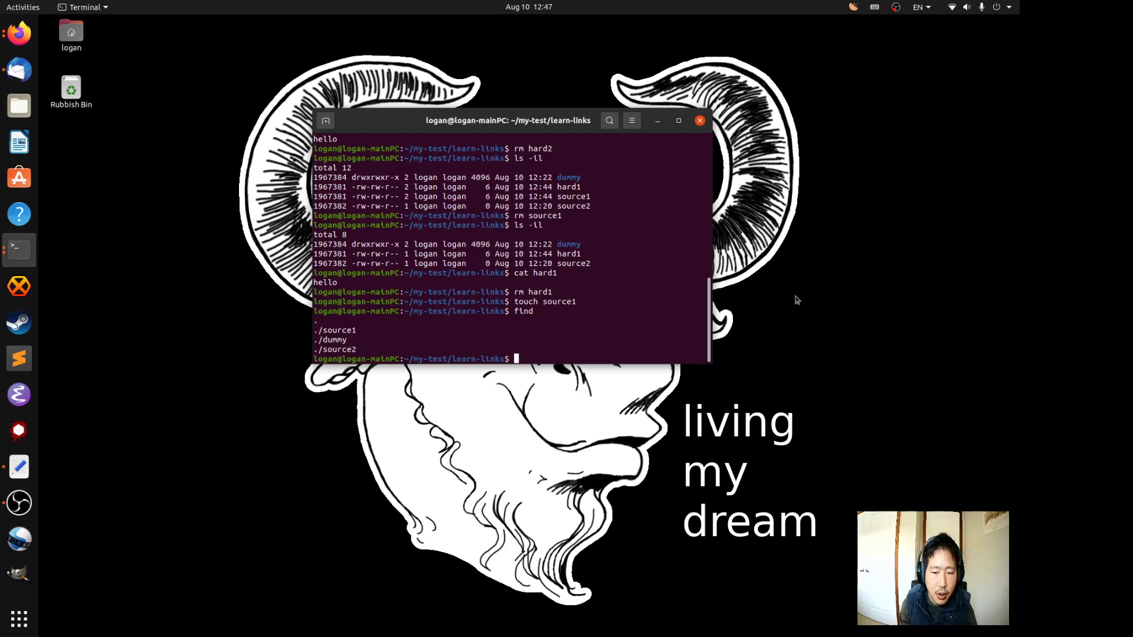
{"action": "type", "text": "ln ./dummy/ "}
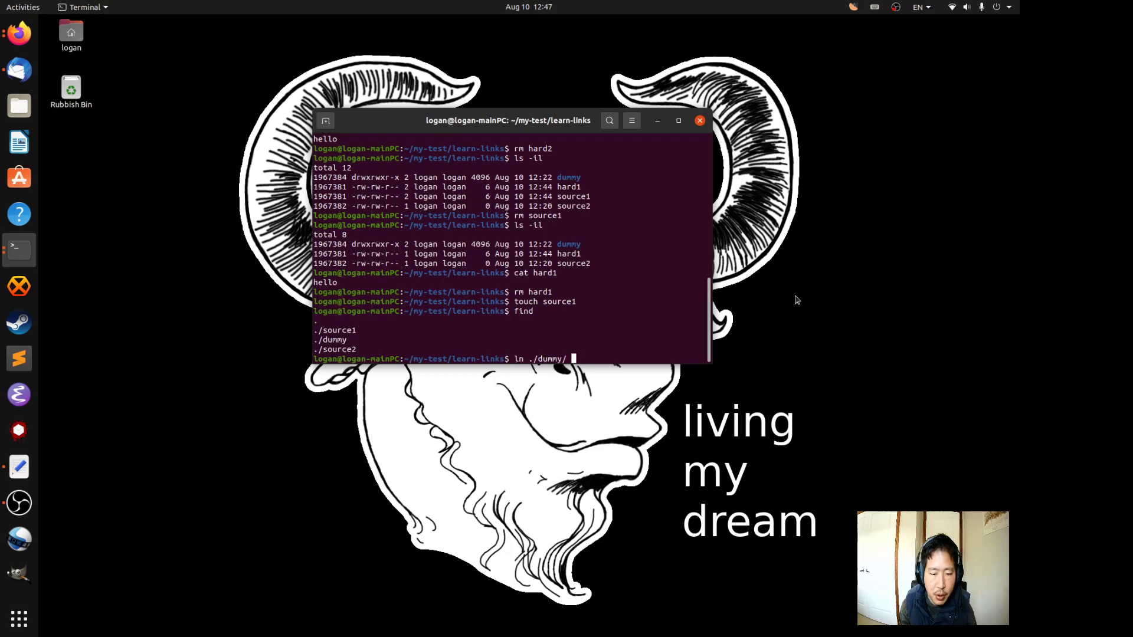
{"action": "type", "text": "ha"}
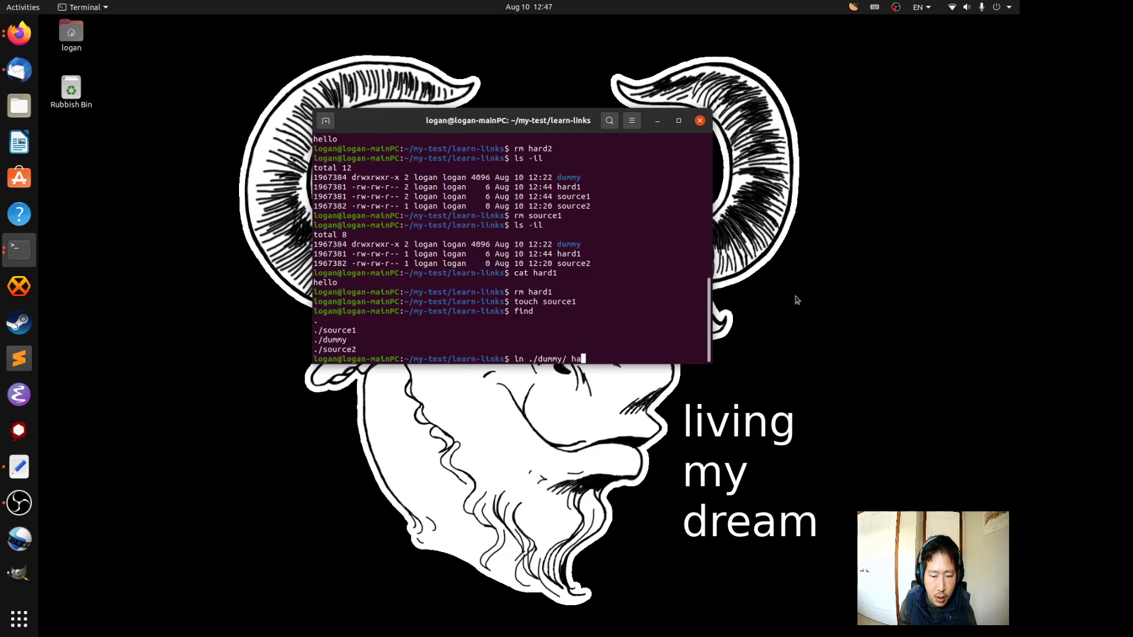
{"action": "type", "text": "rd"}
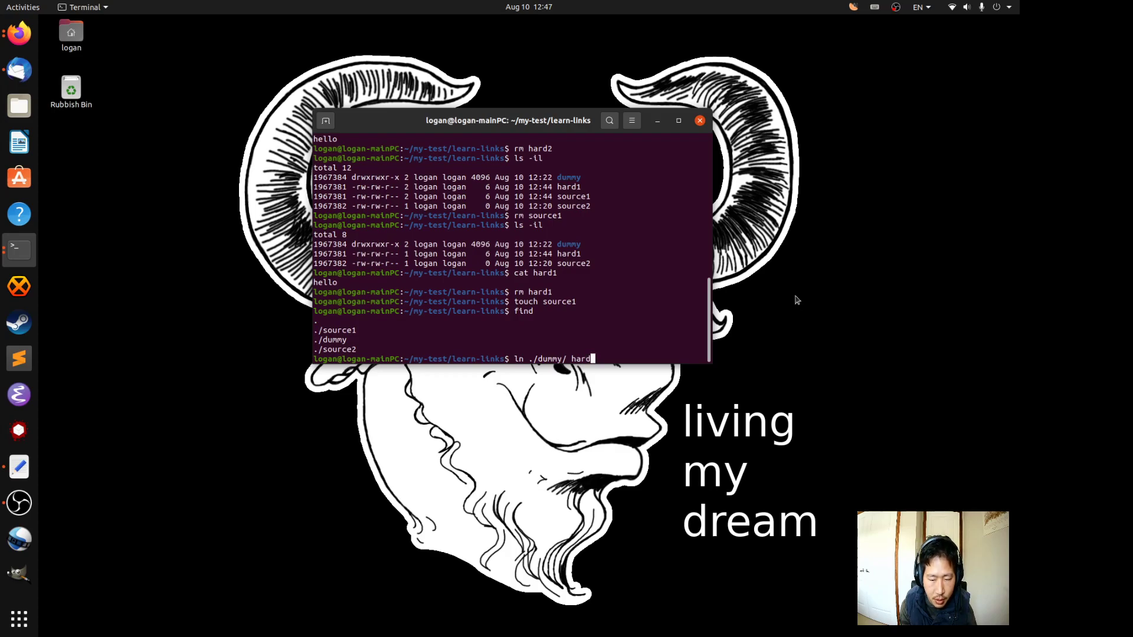
{"action": "type", "text": "3"}
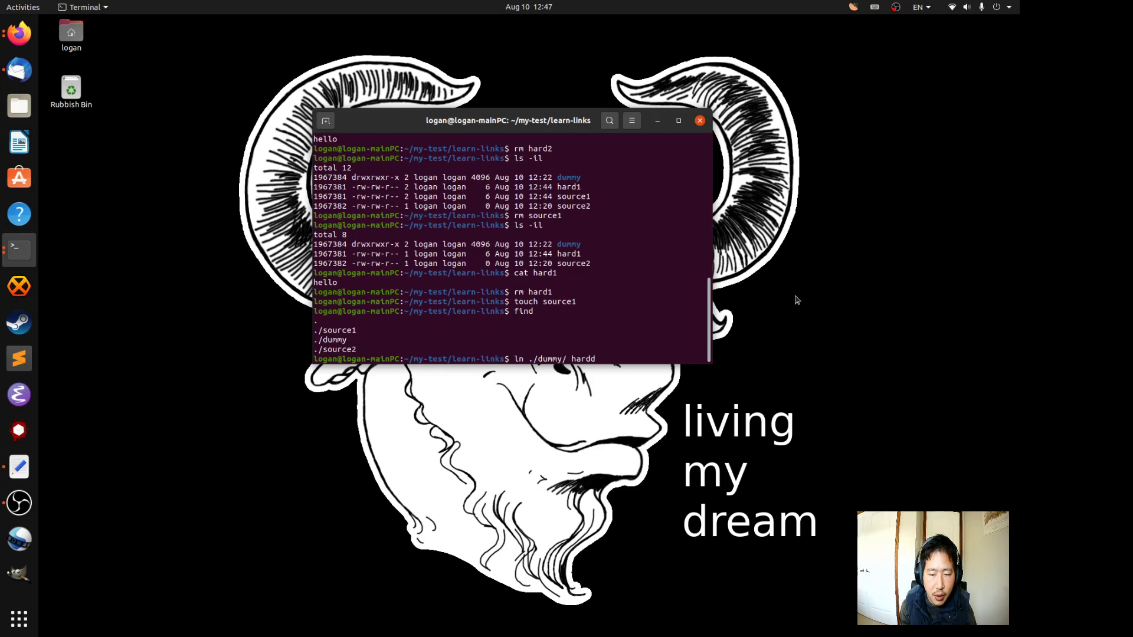
{"action": "key", "text": "Return"}
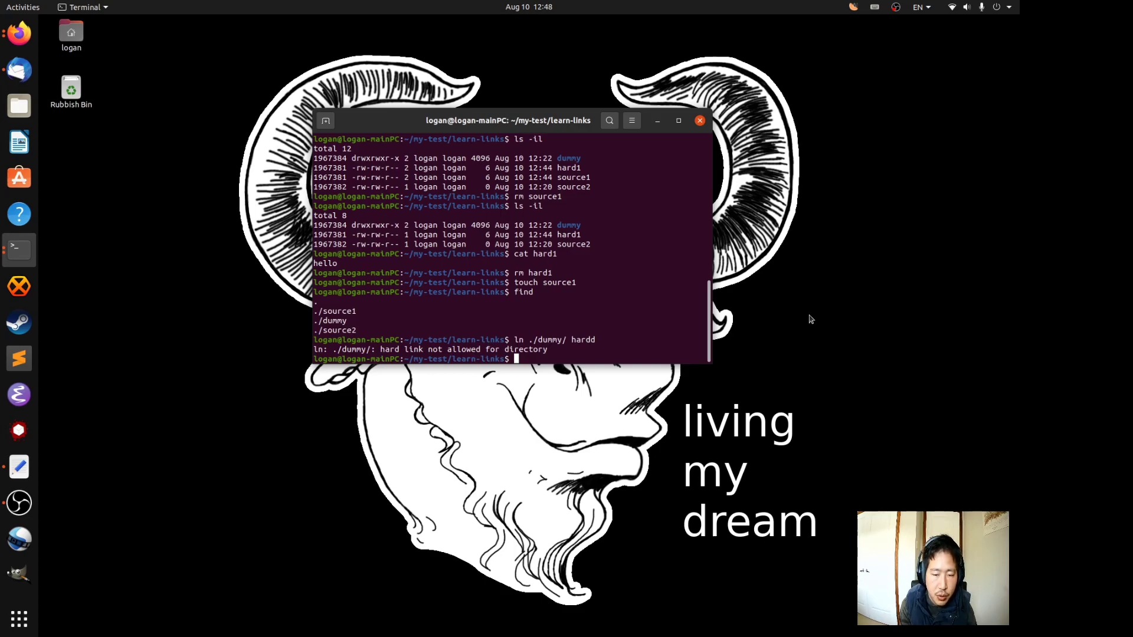
{"action": "type", "text": "ln -s"}
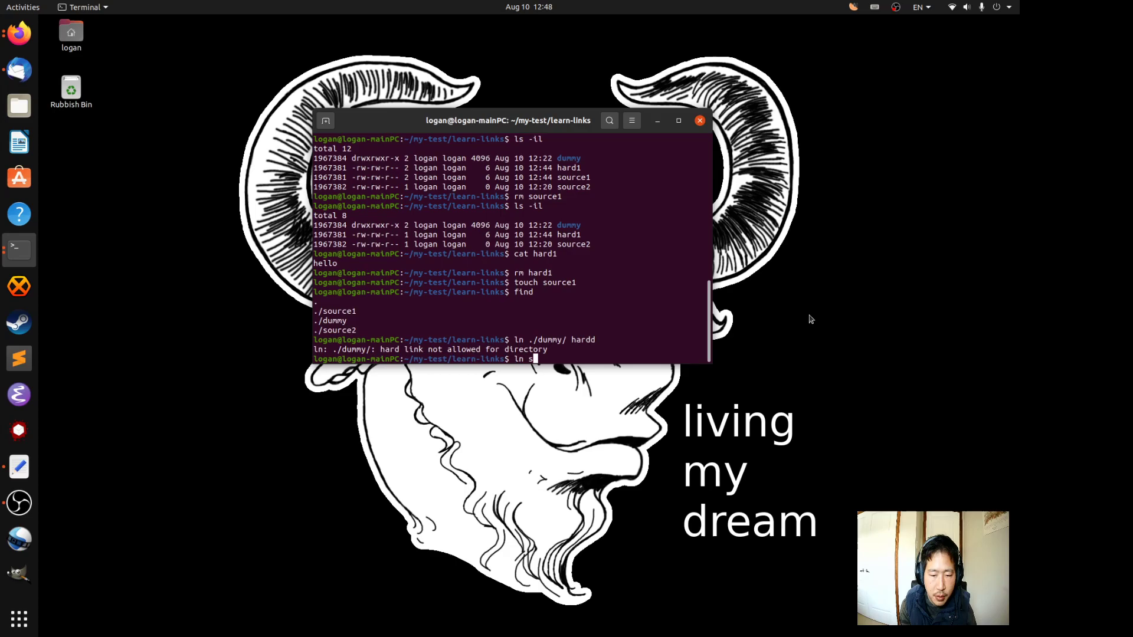
{"action": "type", "text": "c d"}
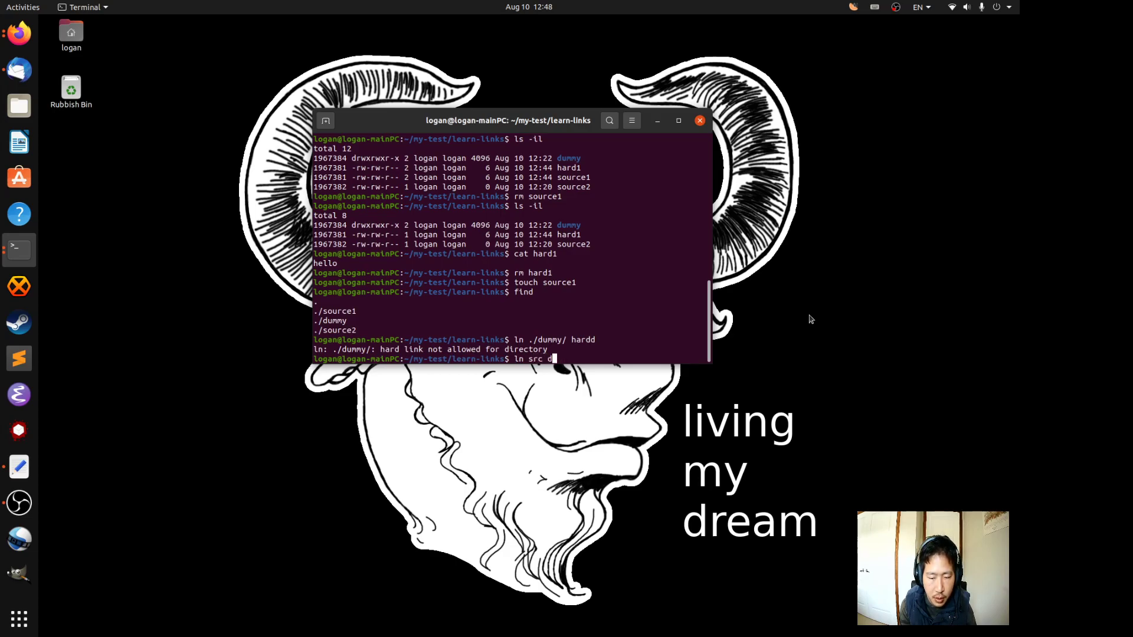
{"action": "type", "text": "est"}
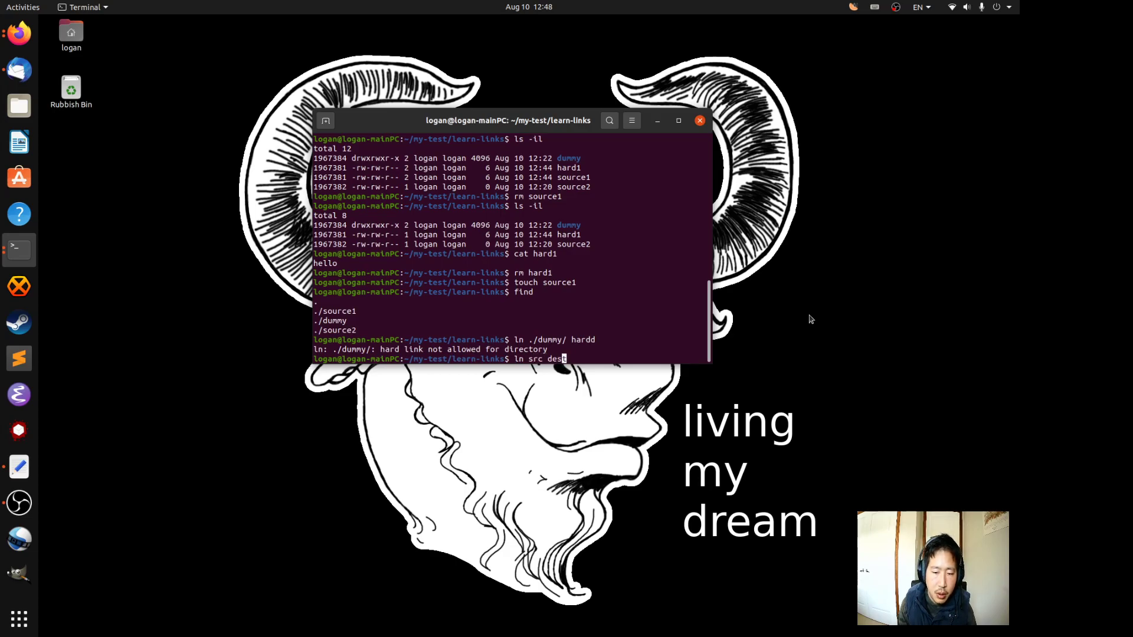
{"action": "key", "text": "Left"}
{"action": "key", "text": "Left"}
{"action": "key", "text": "Left"}
{"action": "key", "text": "Right"}
{"action": "key", "text": "Right"}
{"action": "key", "text": "Right"}
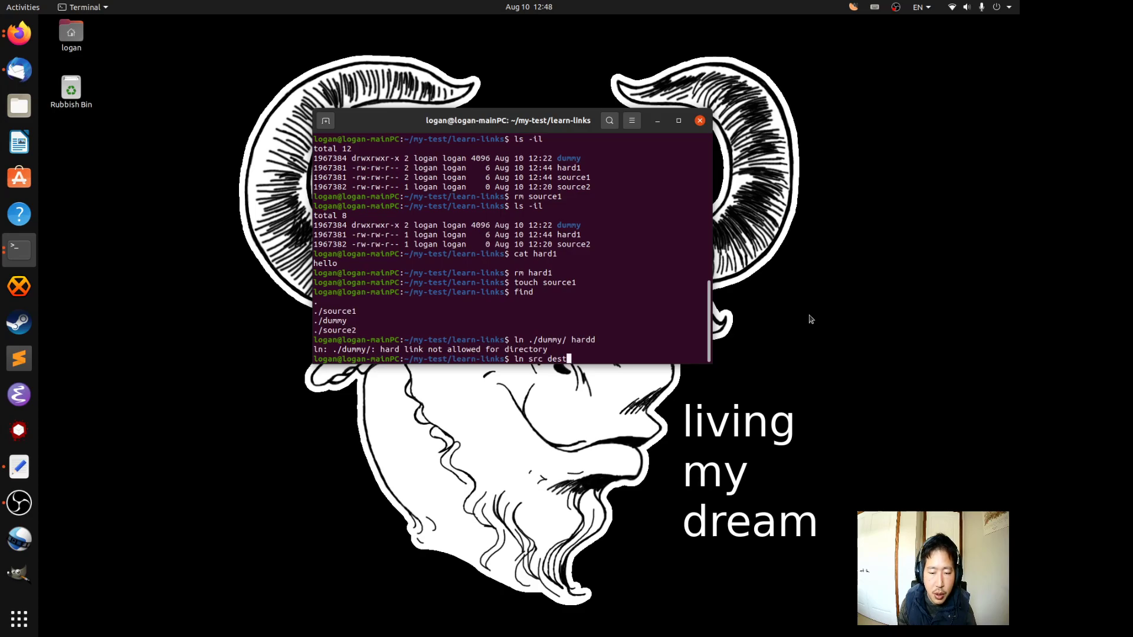
{"action": "key", "text": "Left"}
{"action": "key", "text": "Left"}
{"action": "key", "text": "Left"}
{"action": "key", "text": "Left"}
{"action": "key", "text": "Left"}
{"action": "key", "text": "Right"}
{"action": "key", "text": "Right"}
{"action": "key", "text": "Right"}
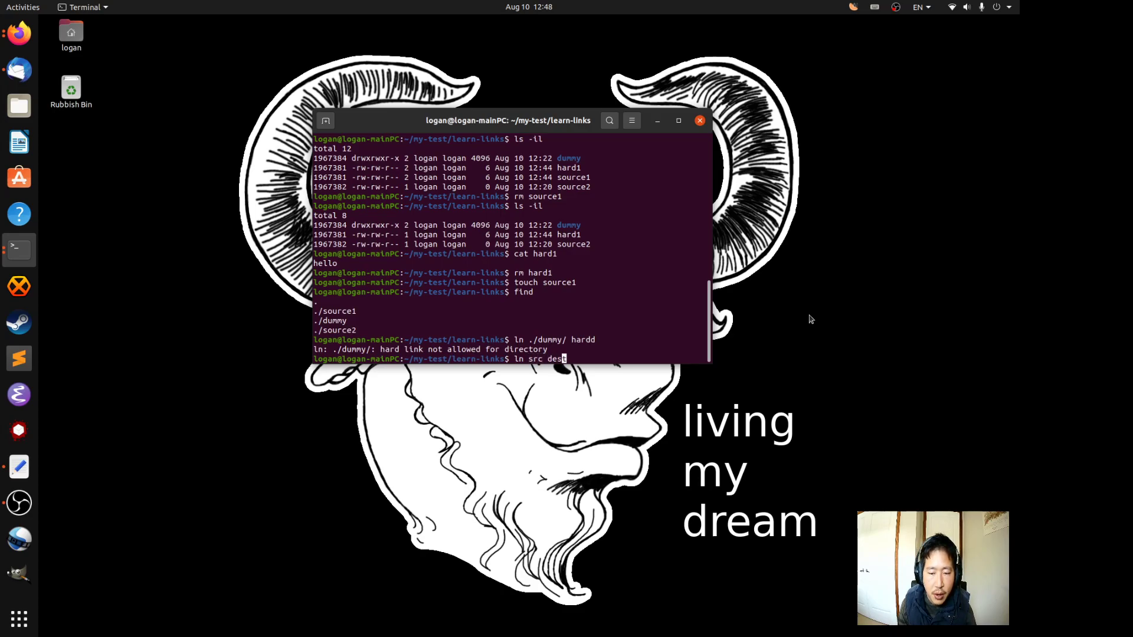
{"action": "key", "text": "Right"}
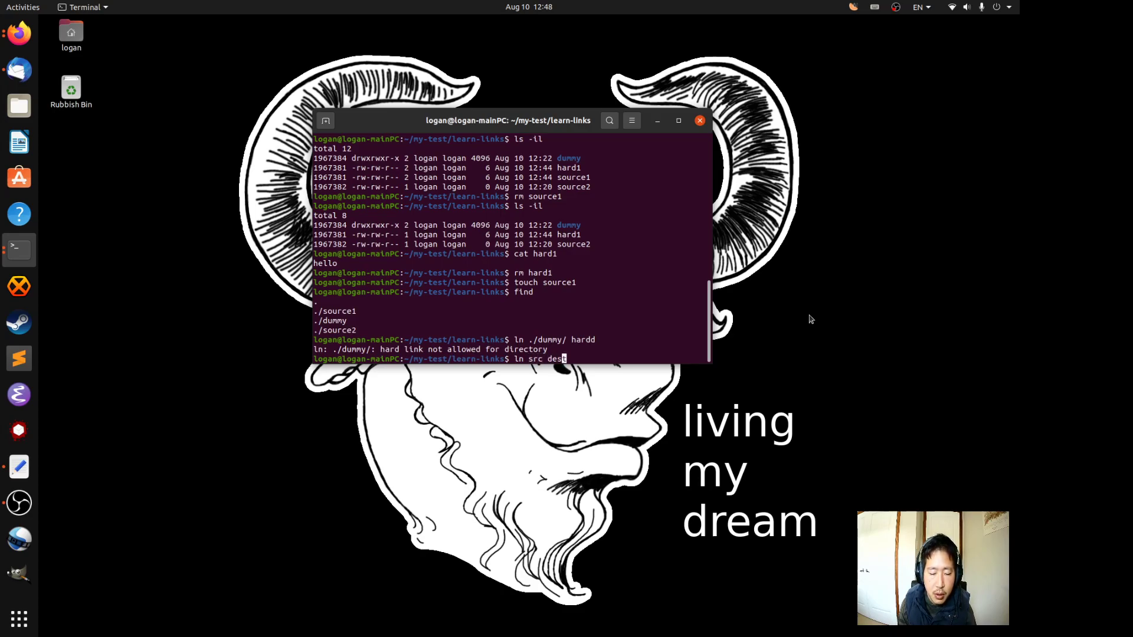
{"action": "key", "text": "Left"}
{"action": "key", "text": "Left"}
{"action": "key", "text": "Left"}
{"action": "key", "text": "Left"}
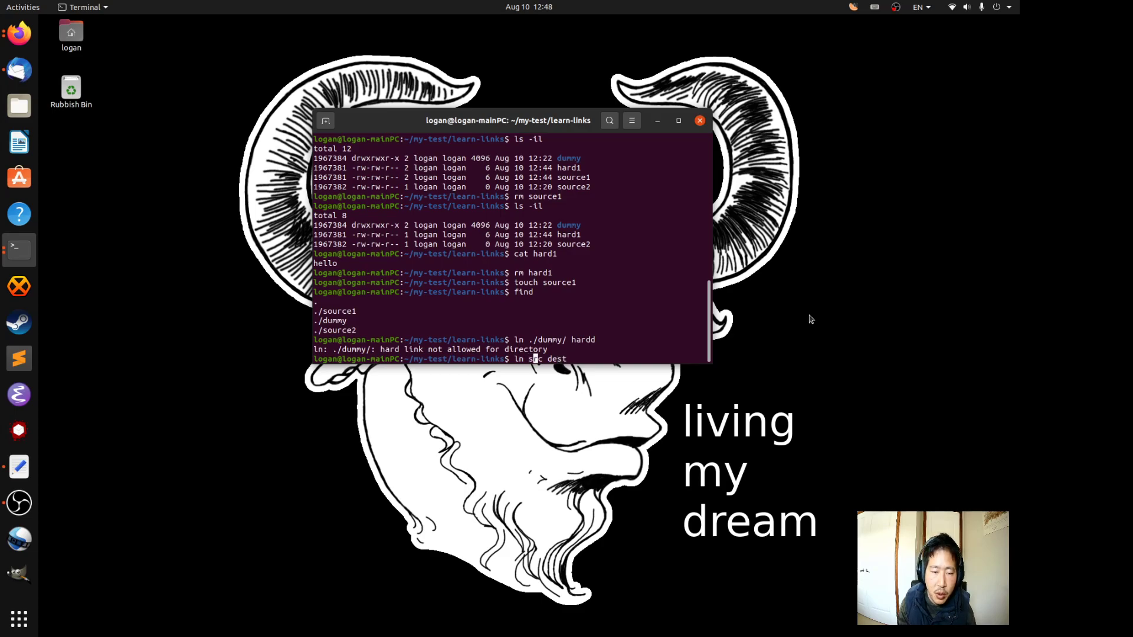
{"action": "key", "text": "Right"}
{"action": "key", "text": "Right"}
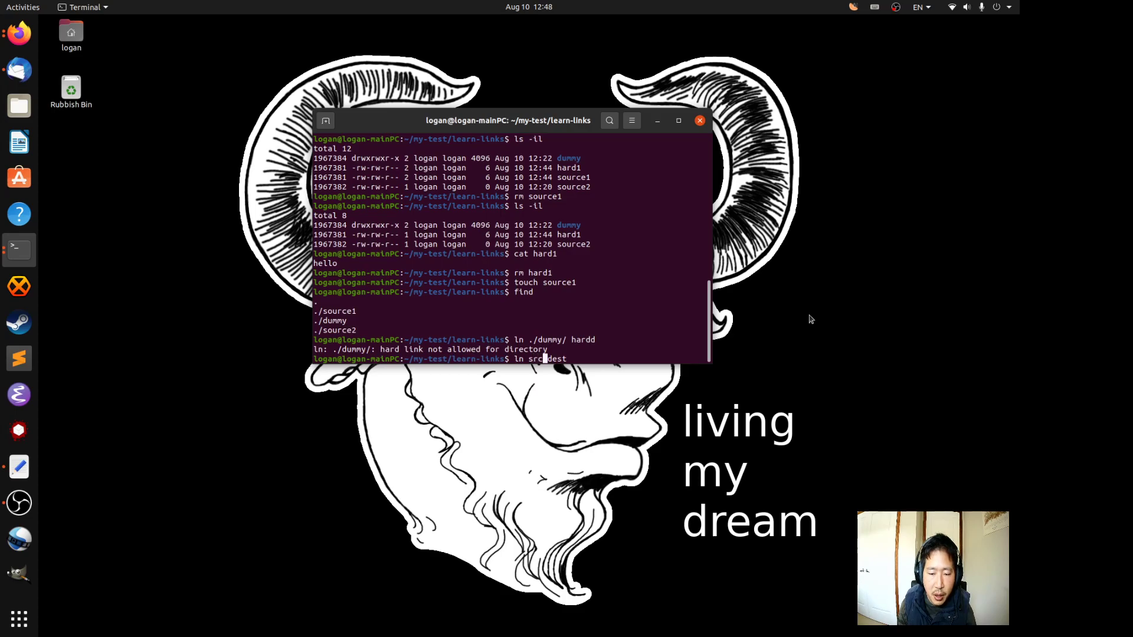
{"action": "key", "text": "Right"}
{"action": "key", "text": "Right"}
{"action": "key", "text": "Right"}
{"action": "key", "text": "Right"}
{"action": "key", "text": "Right"}
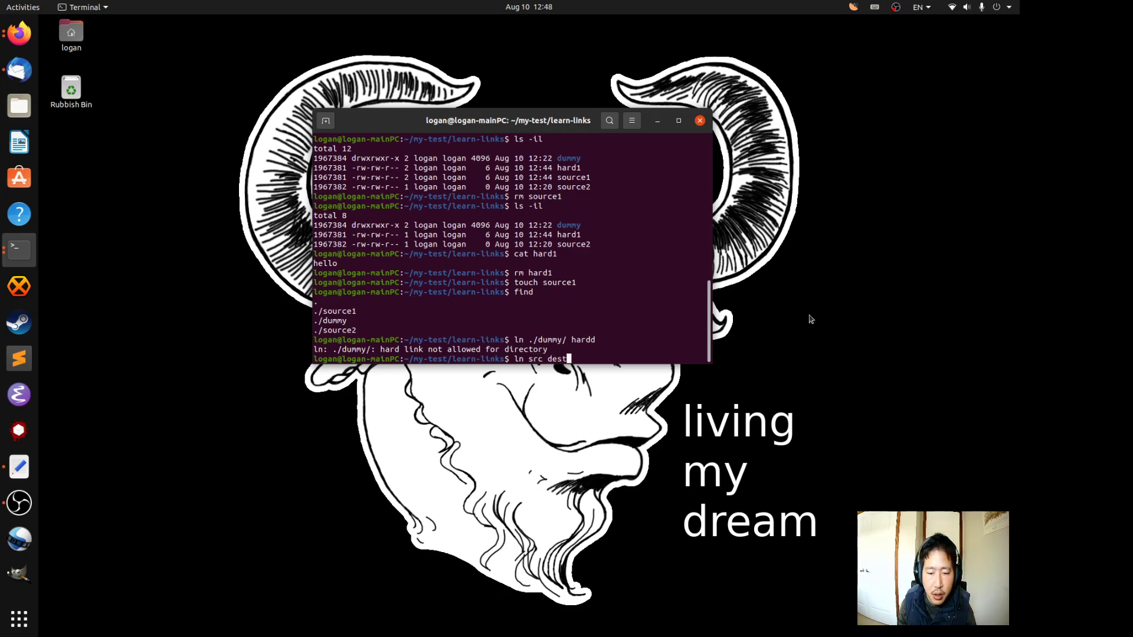
{"action": "key", "text": "Left"}
{"action": "key", "text": "Left"}
{"action": "key", "text": "Left"}
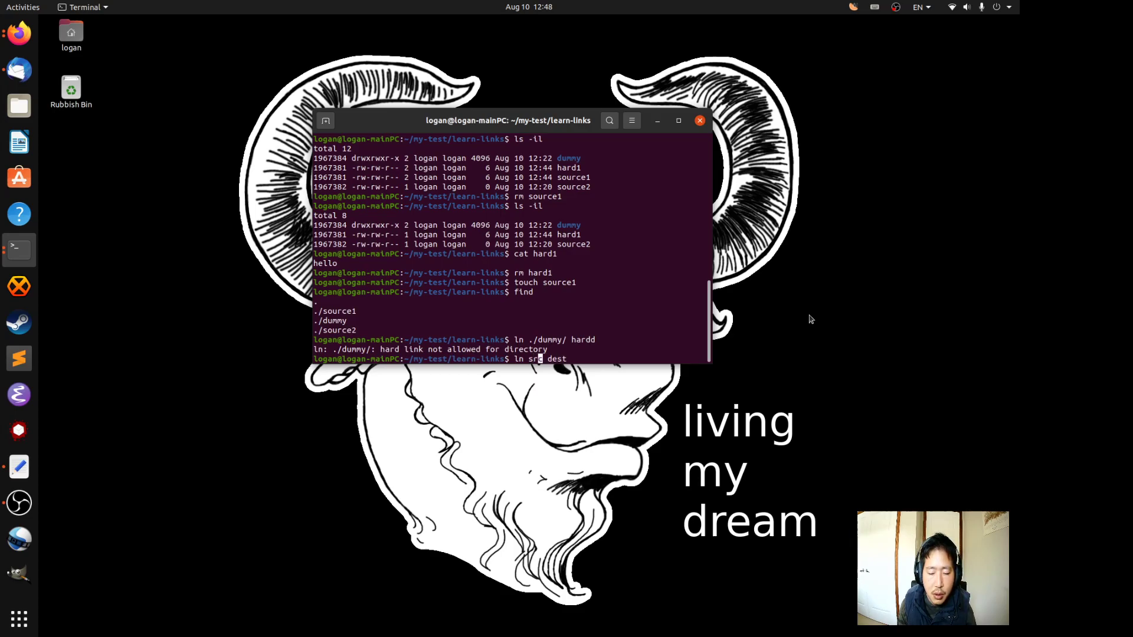
{"action": "key", "text": "Left"}
{"action": "key", "text": "Right"}
{"action": "key", "text": "Right"}
{"action": "key", "text": "Right"}
{"action": "key", "text": "Right"}
{"action": "key", "text": "Right"}
{"action": "key", "text": "Right"}
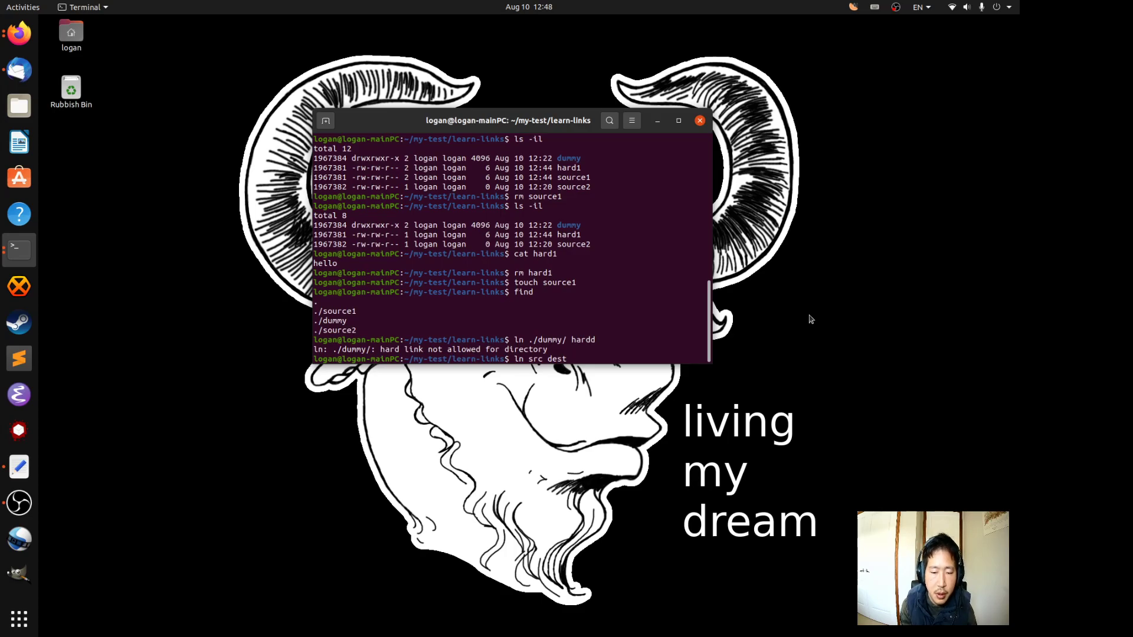
{"action": "key", "text": "ctrl+w"}
{"action": "key", "text": "ctrl+w"}
{"action": "key", "text": "ctrl+w"}
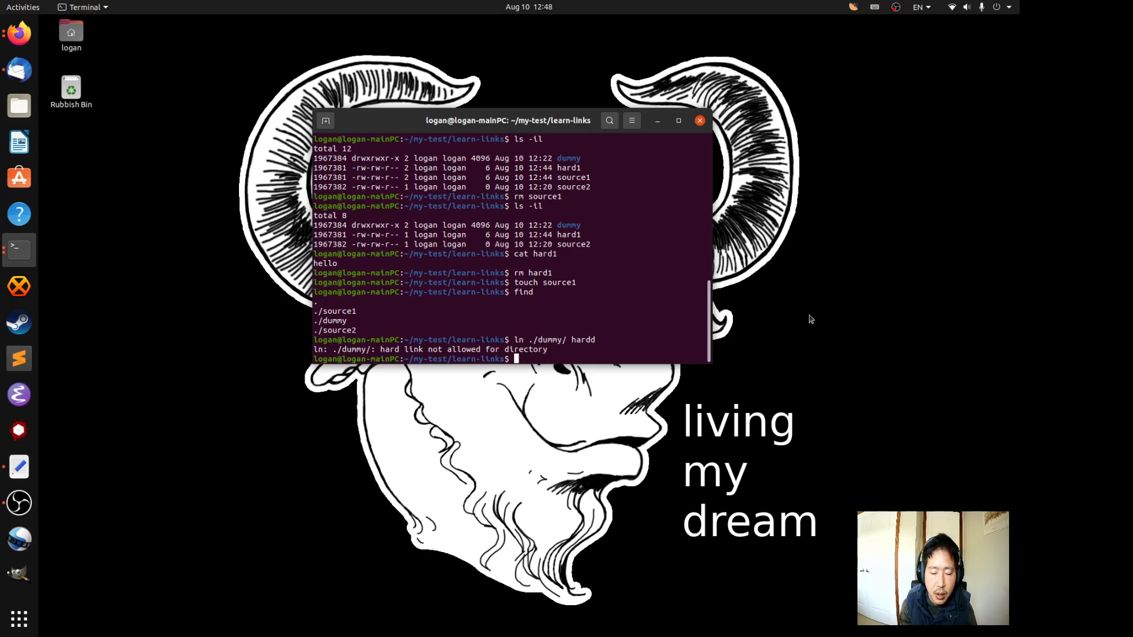
{"action": "type", "text": "clear"}
Step: Clear the screen, list files with find, create soft1 to source2, and run ls -il
{"action": "key", "text": "Return"}
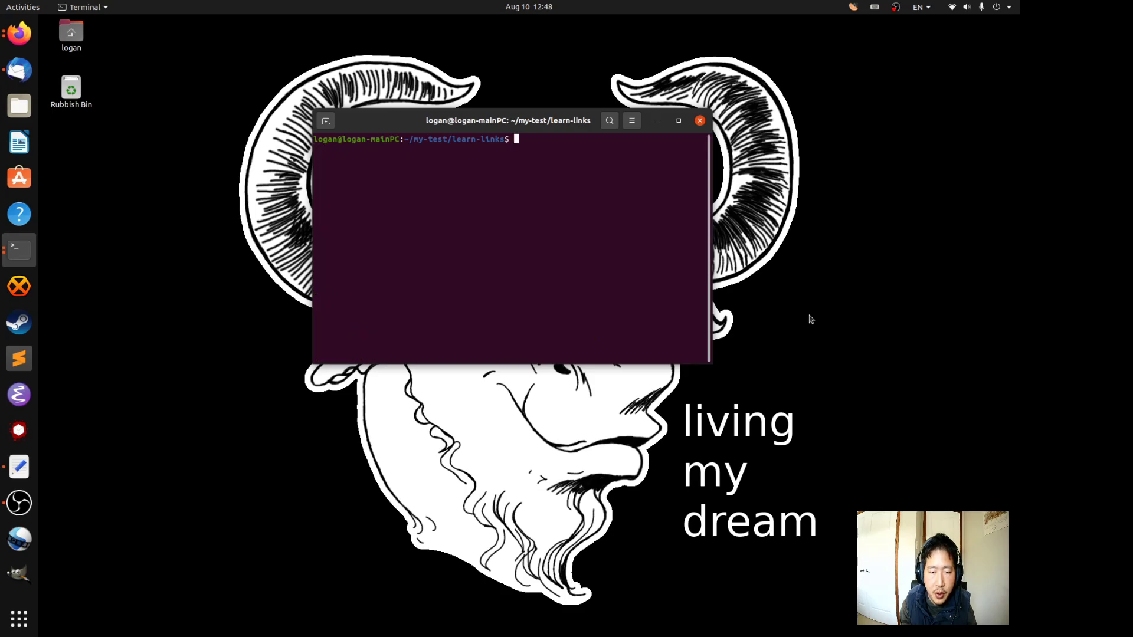
{"action": "type", "text": "find"}
{"action": "key", "text": "Return"}
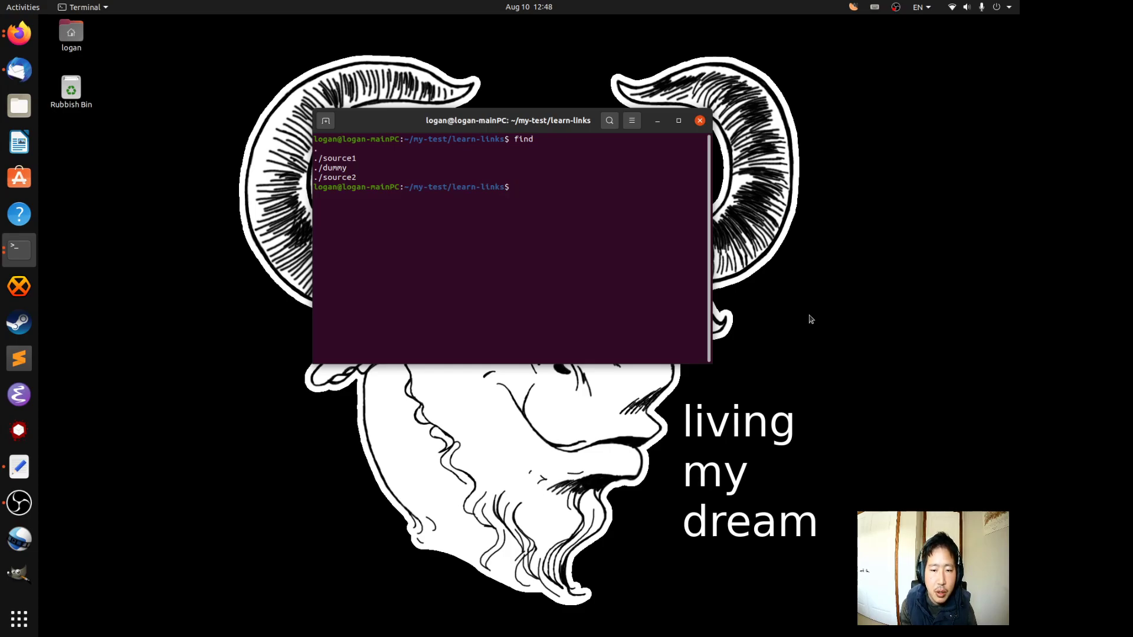
{"action": "type", "text": "ln -s "}
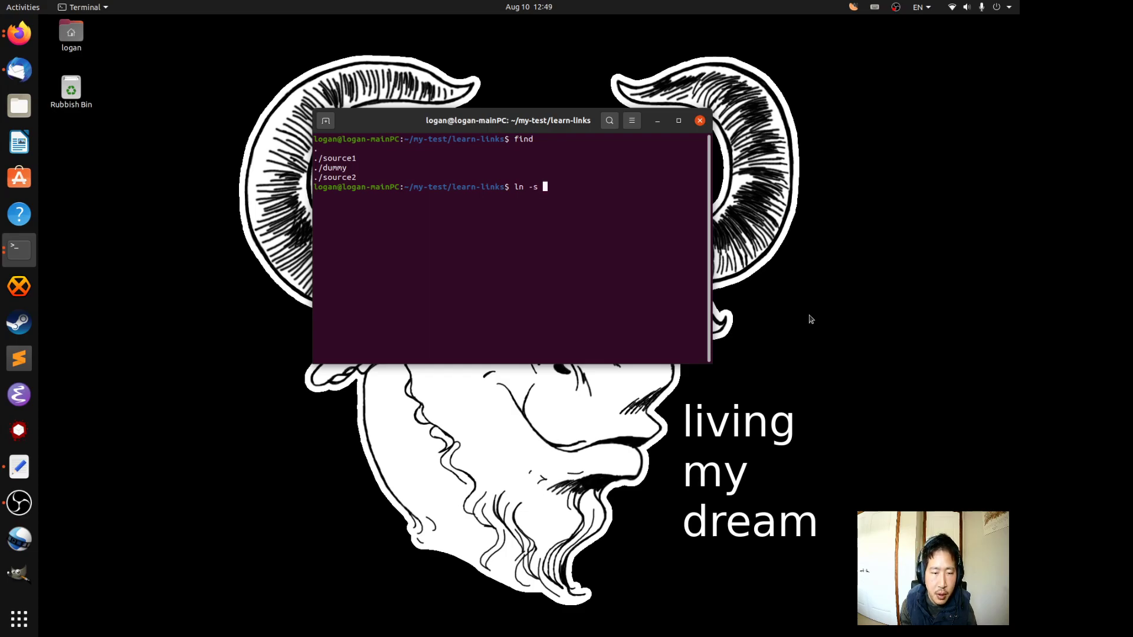
{"action": "type", "text": "source2 "}
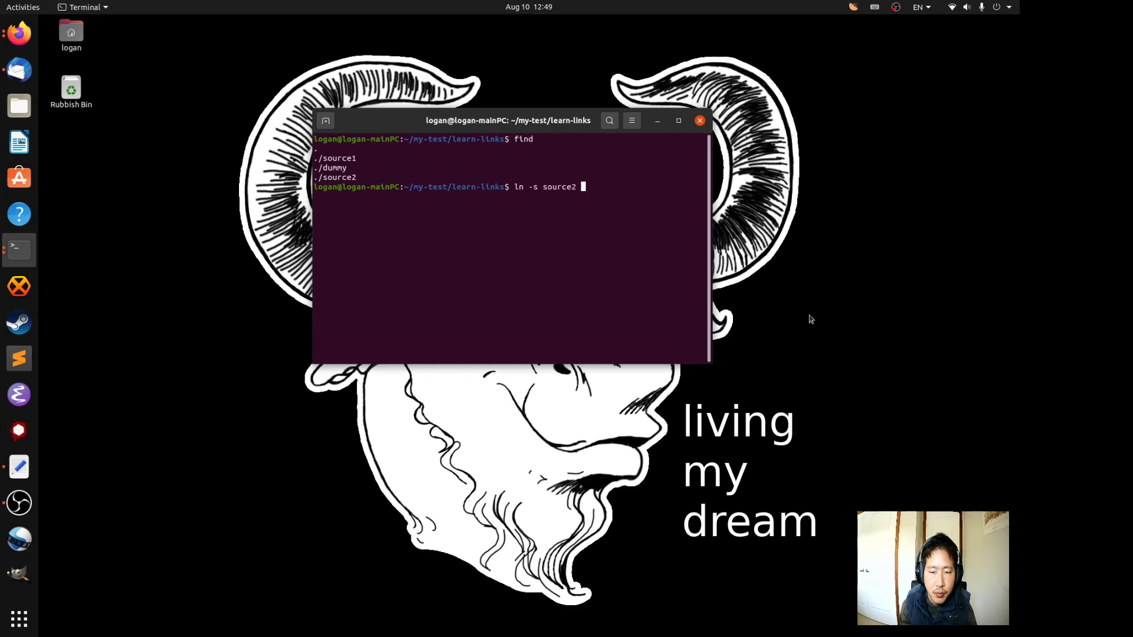
{"action": "type", "text": "soft"}
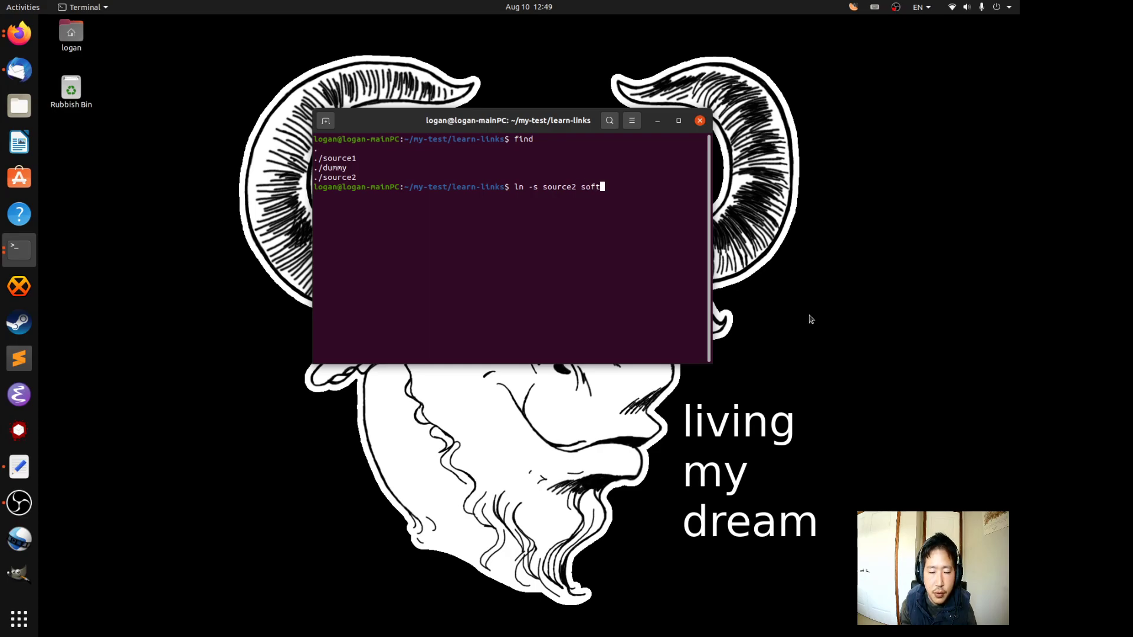
{"action": "type", "text": "1"}
{"action": "key", "text": "Return"}
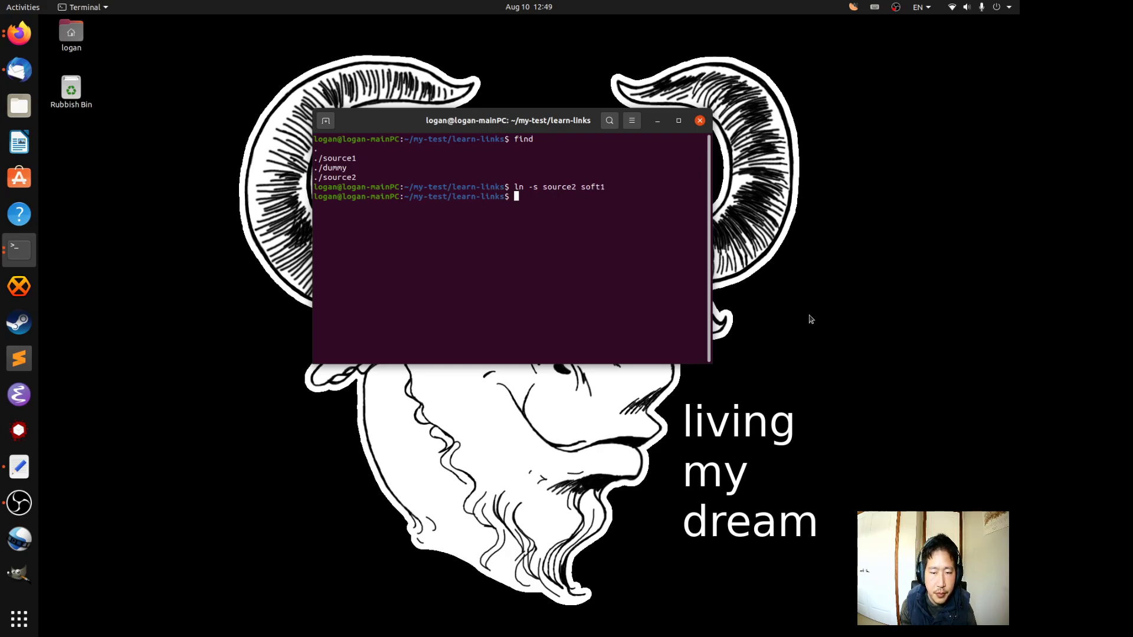
{"action": "type", "text": "ls -"}
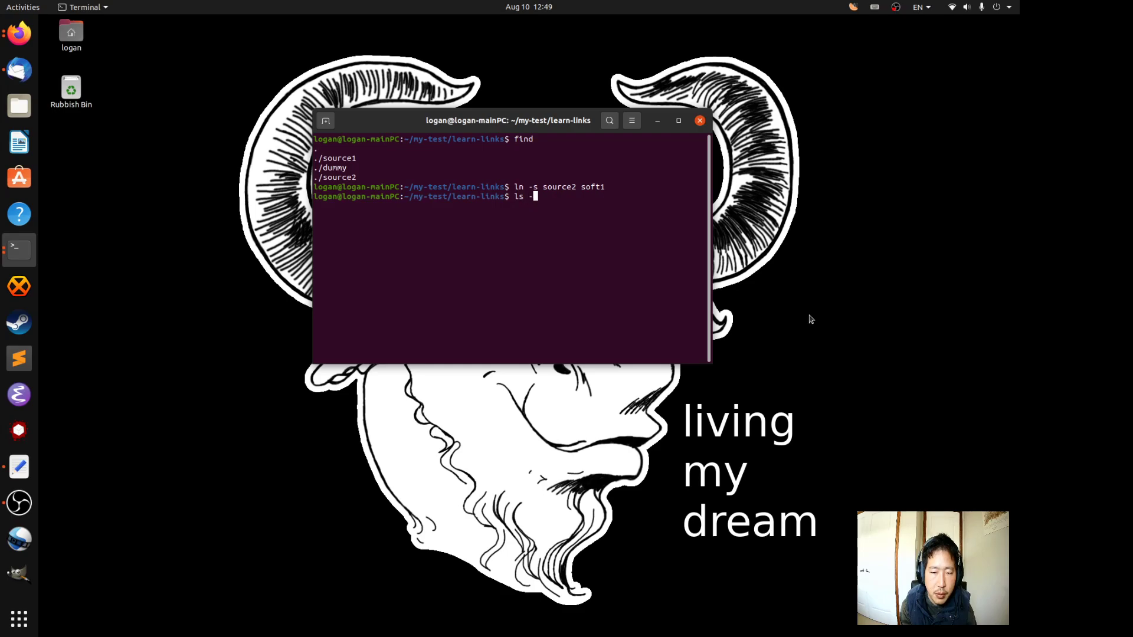
{"action": "type", "text": "il"}
{"action": "key", "text": "Return"}
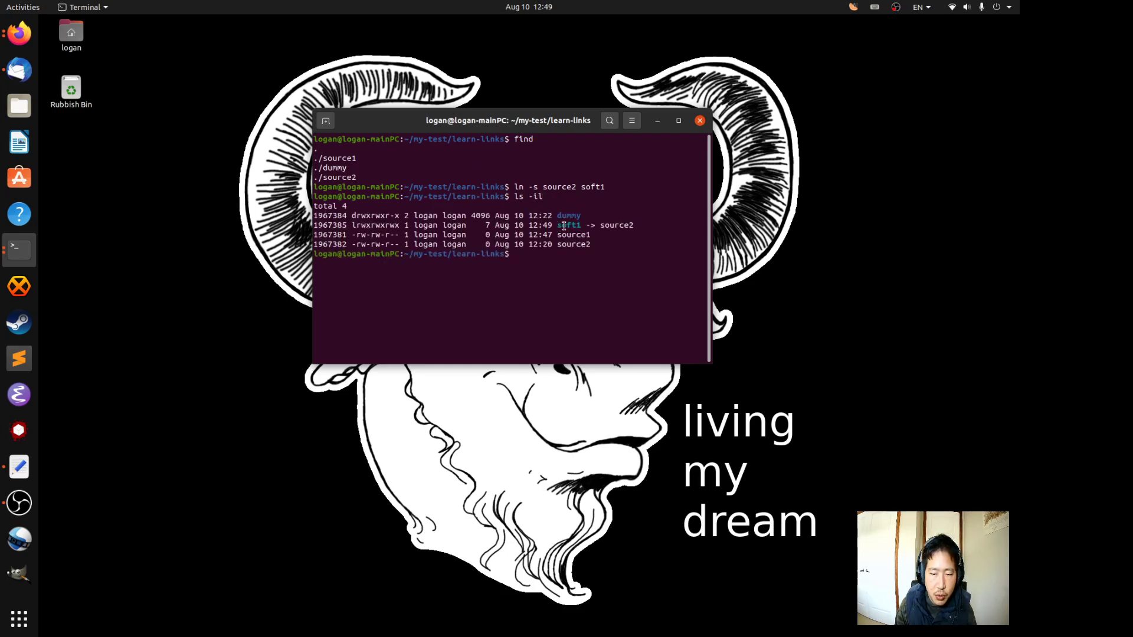
Step: Highlight soft1, the arrow, source2 and the whole soft1 -> source2 listing line
{"action": "left_click_drag", "start_coordinate": [559, 226], "coordinate": [630, 229]}
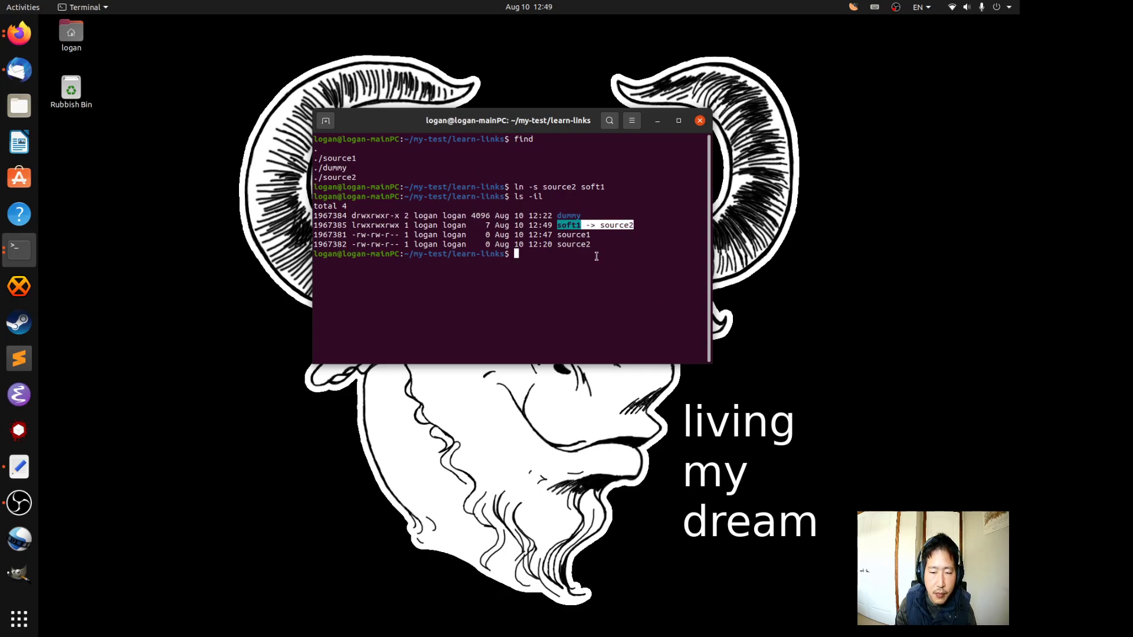
{"action": "left_click", "coordinate": [593, 229]}
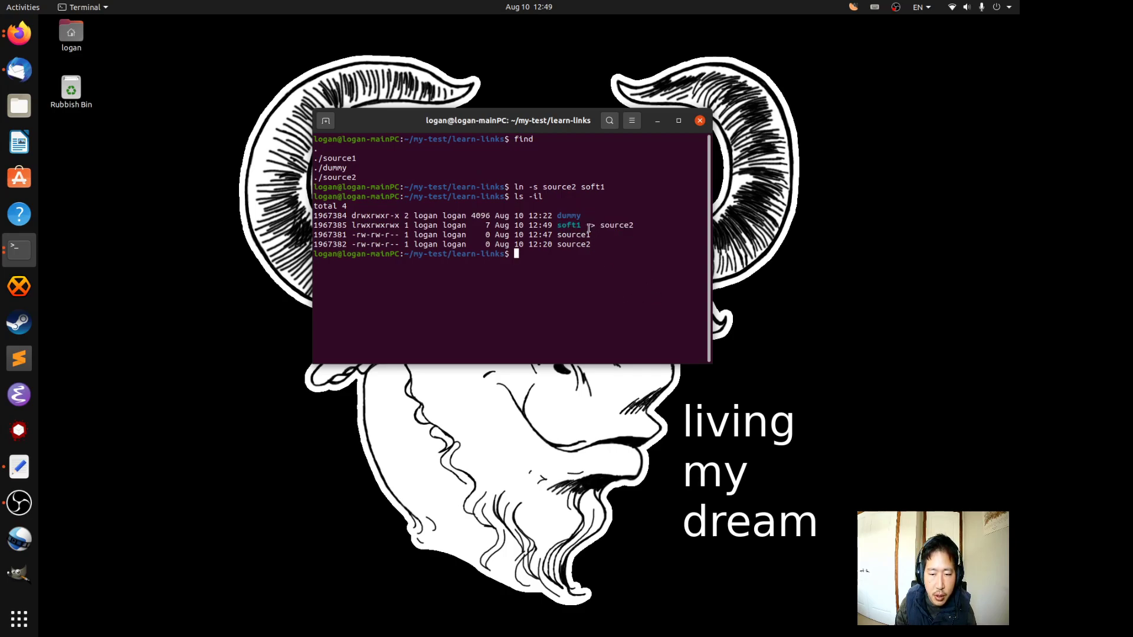
{"action": "left_click_drag", "start_coordinate": [586, 227], "coordinate": [597, 228]}
{"action": "left_click", "coordinate": [599, 231]}
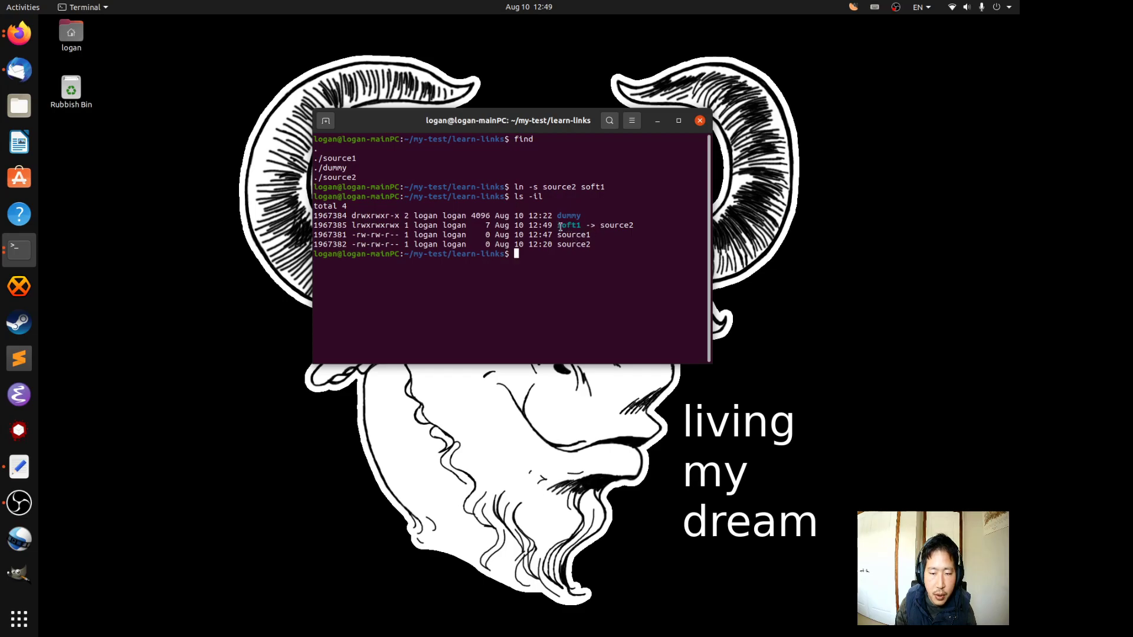
{"action": "double_click", "coordinate": [567, 227]}
{"action": "left_click", "coordinate": [581, 227]}
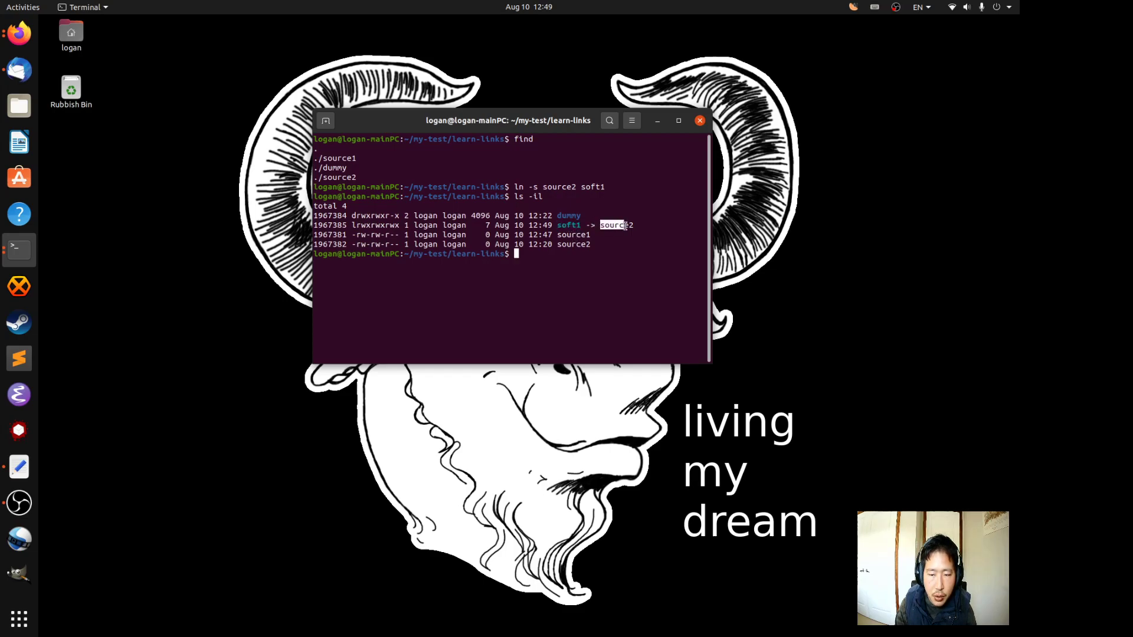
{"action": "left_click_drag", "start_coordinate": [598, 227], "coordinate": [634, 227]}
{"action": "left_click", "coordinate": [605, 238]}
{"action": "left_click_drag", "start_coordinate": [557, 227], "coordinate": [581, 227]}
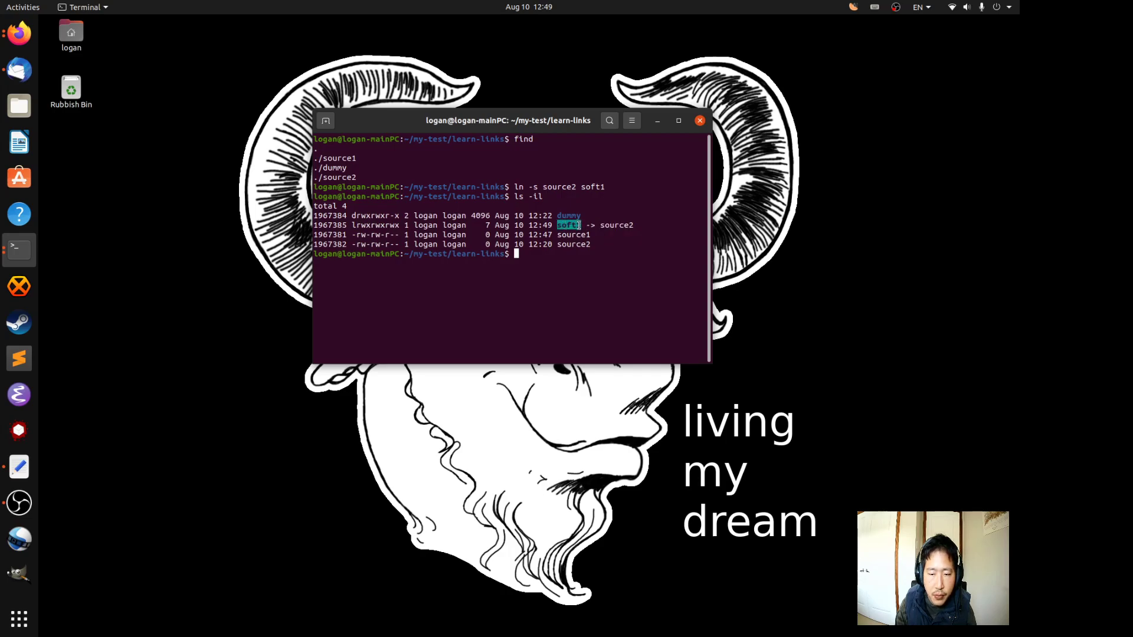
{"action": "left_click", "coordinate": [577, 237]}
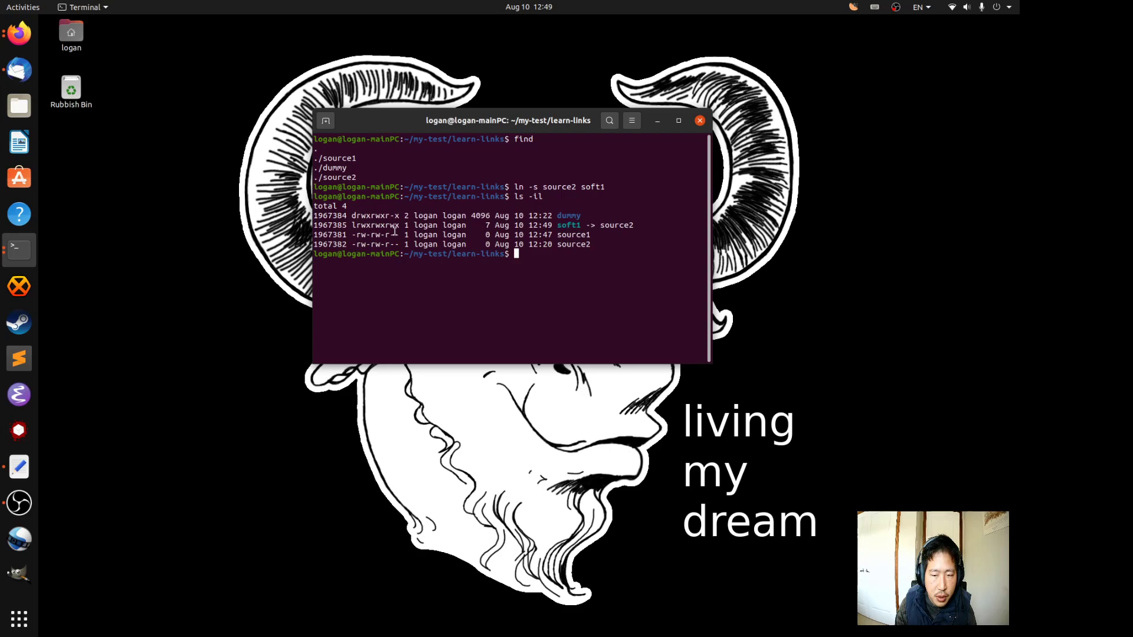
{"action": "left_click_drag", "start_coordinate": [315, 226], "coordinate": [584, 227]}
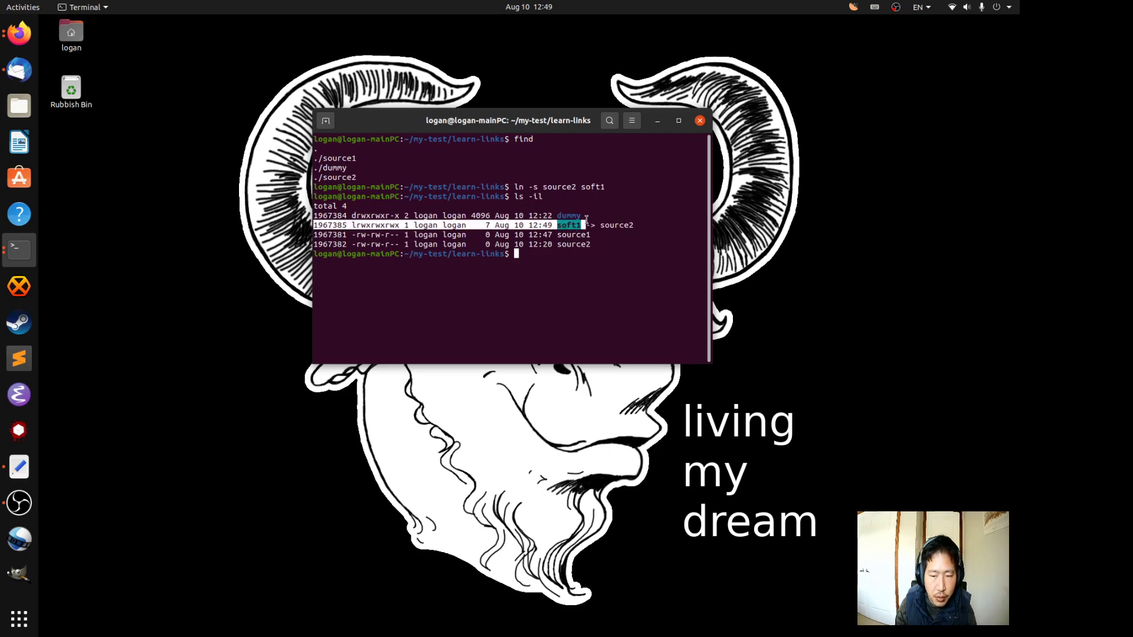
{"action": "left_click", "coordinate": [581, 226]}
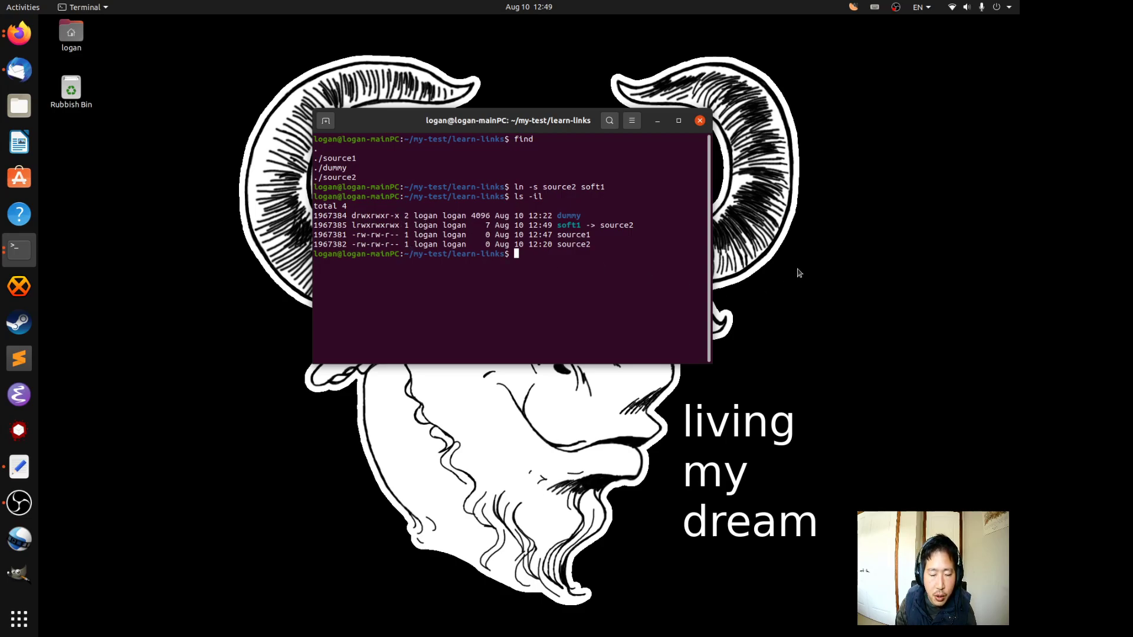
Step: Create soft2 and soft3 to source2 from the recalled ln -s command, then run ls -il
{"action": "key", "text": "Up"}
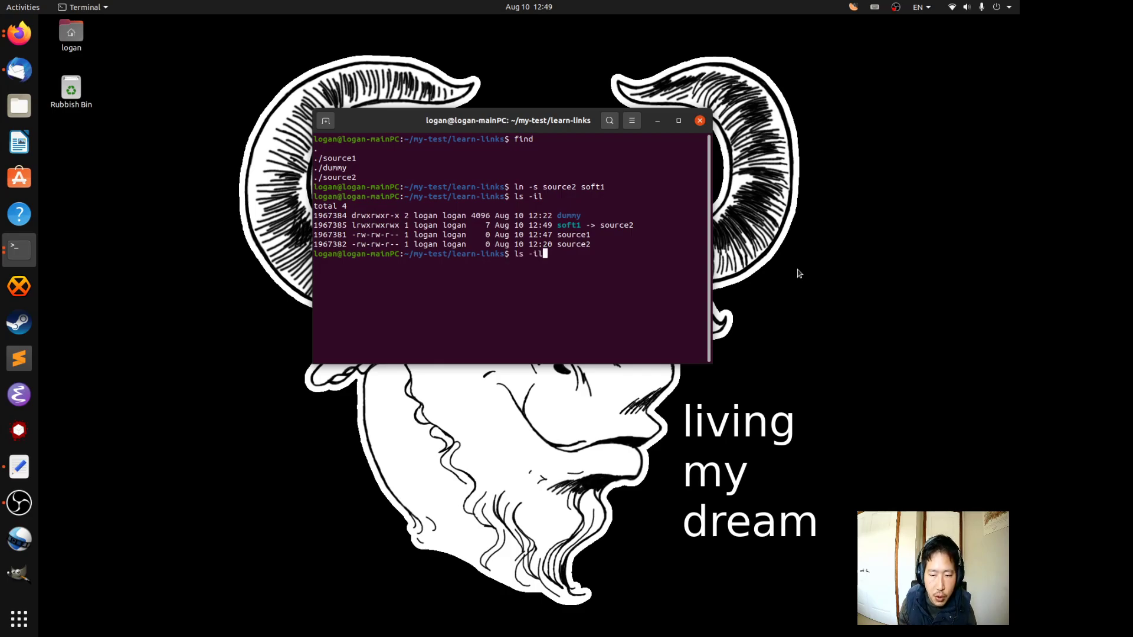
{"action": "key", "text": "Up"}
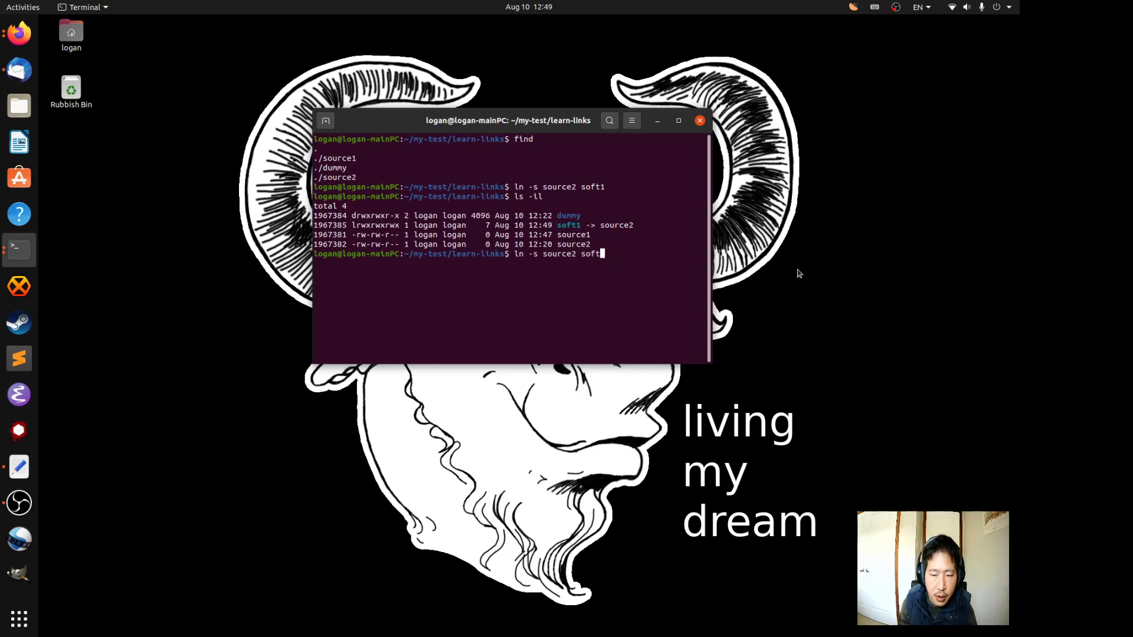
{"action": "type", "text": "2"}
{"action": "key", "text": "Return"}
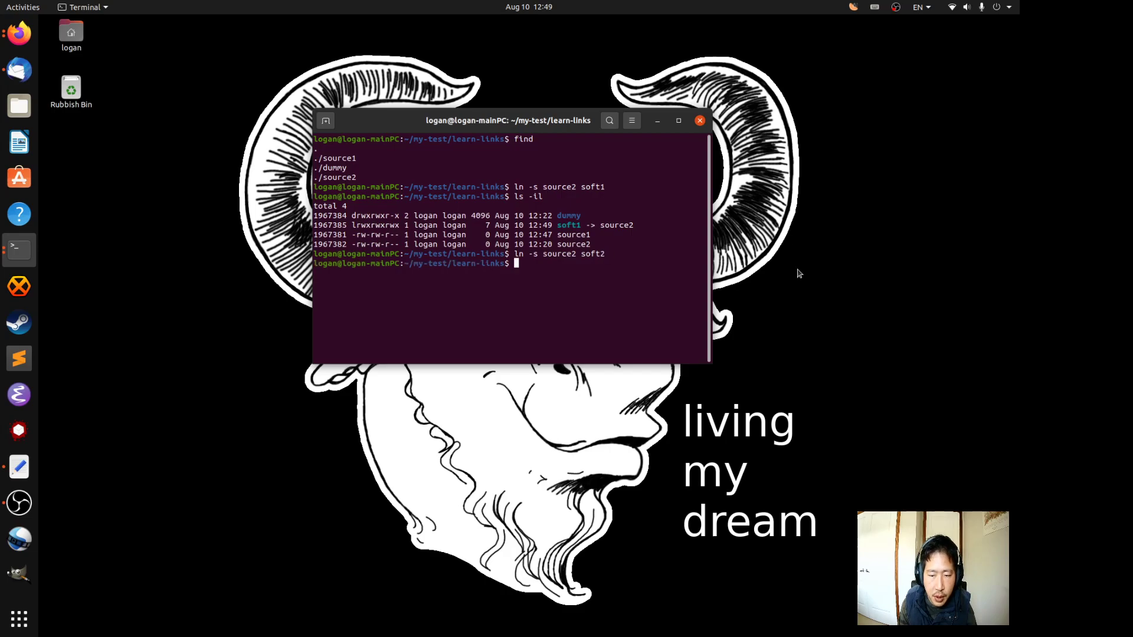
{"action": "key", "text": "Up"}
{"action": "key", "text": "BackSpace"}
{"action": "type", "text": "3"}
{"action": "key", "text": "Return"}
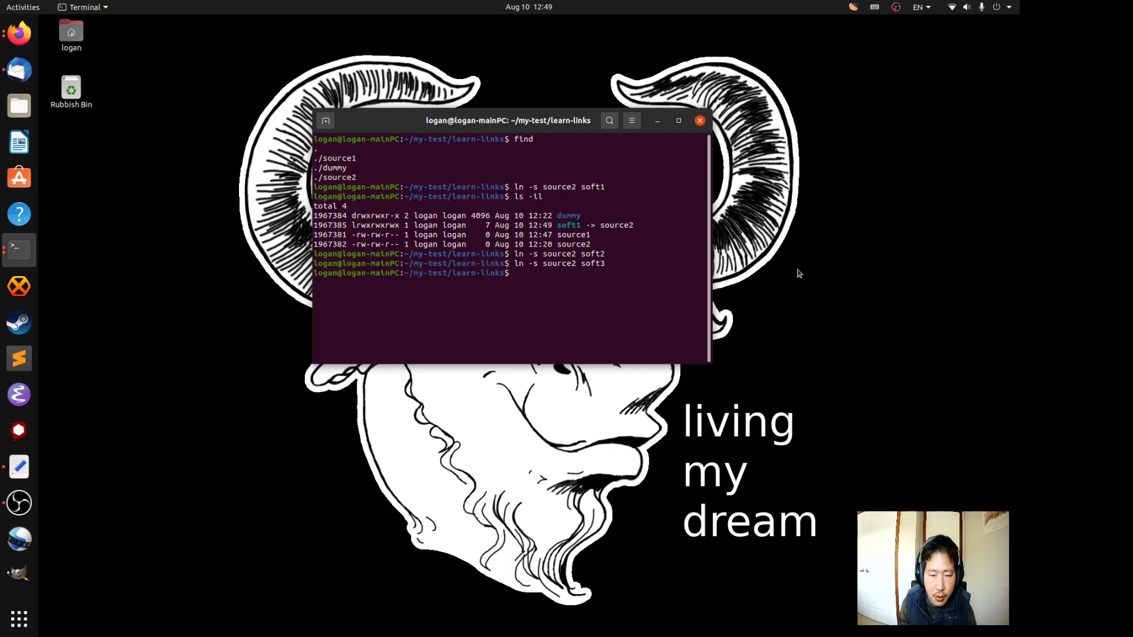
{"action": "type", "text": "ls -il"}
{"action": "key", "text": "Return"}
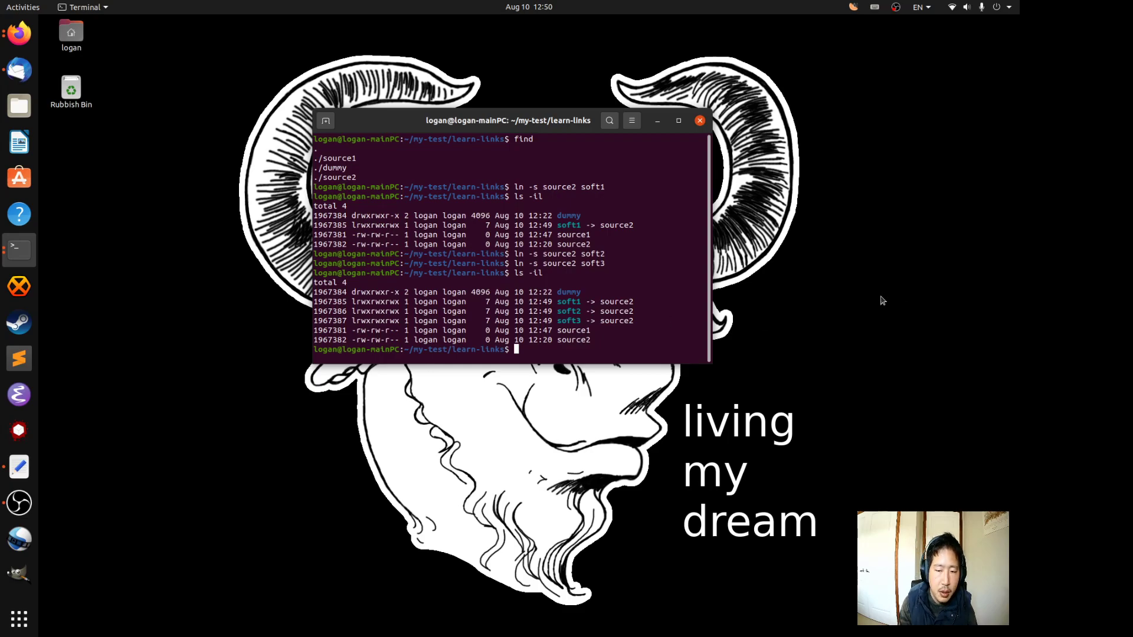
{"action": "type", "text": "rm source2"}
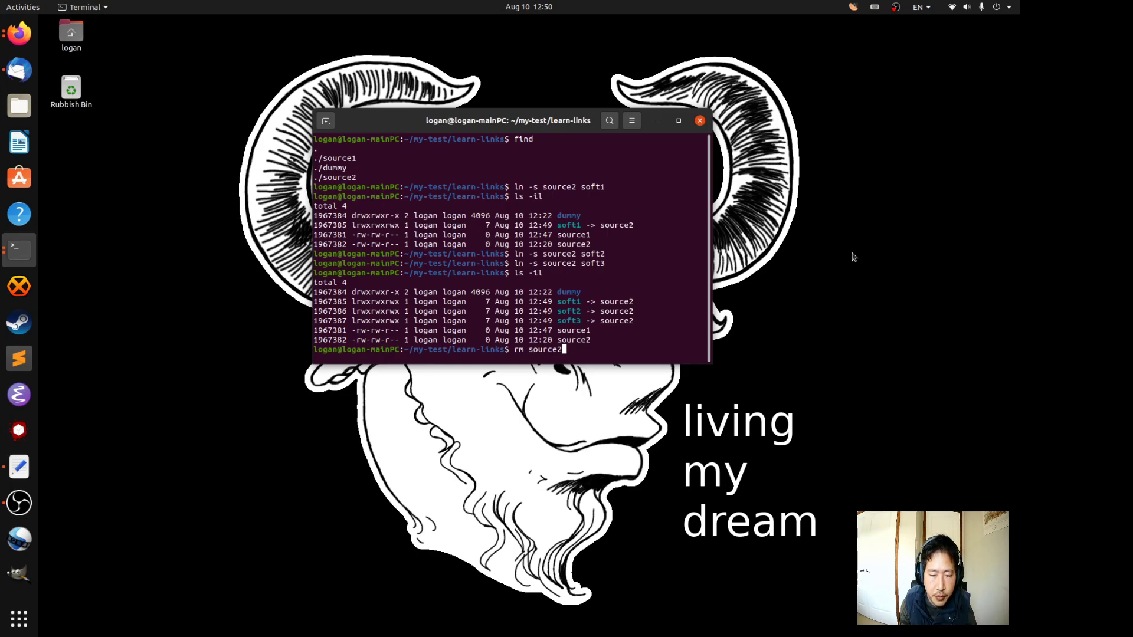
Step: Remove source2 and rerun ls -il, showing soft1–soft3 as dangling links
{"action": "key", "text": "Return"}
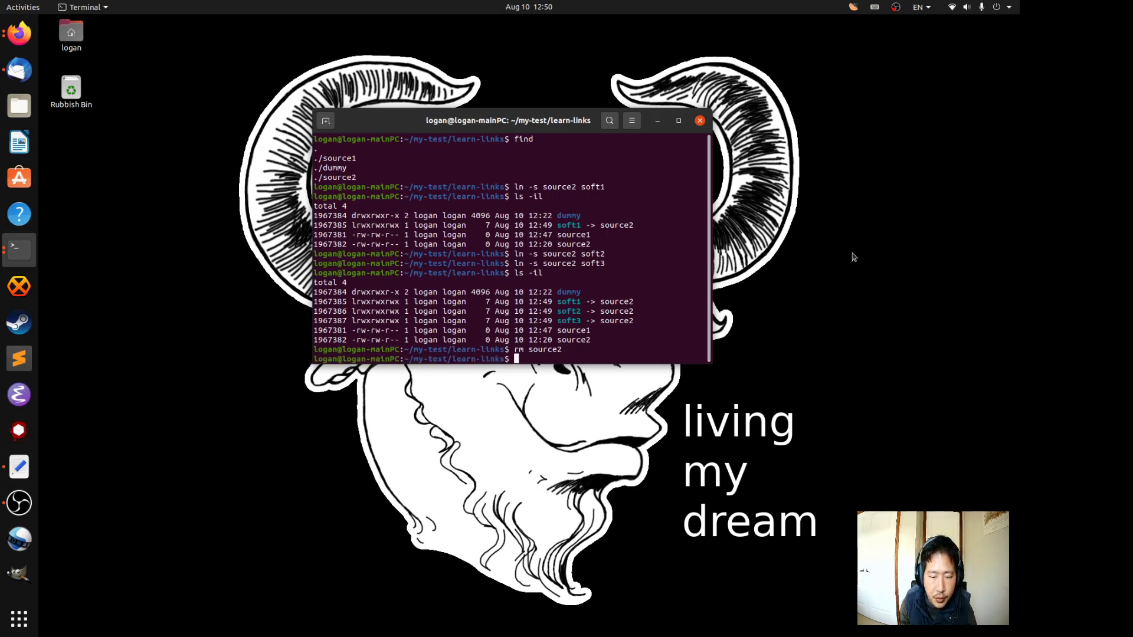
{"action": "key", "text": "Up"}
{"action": "key", "text": "Up"}
{"action": "key", "text": "Return"}
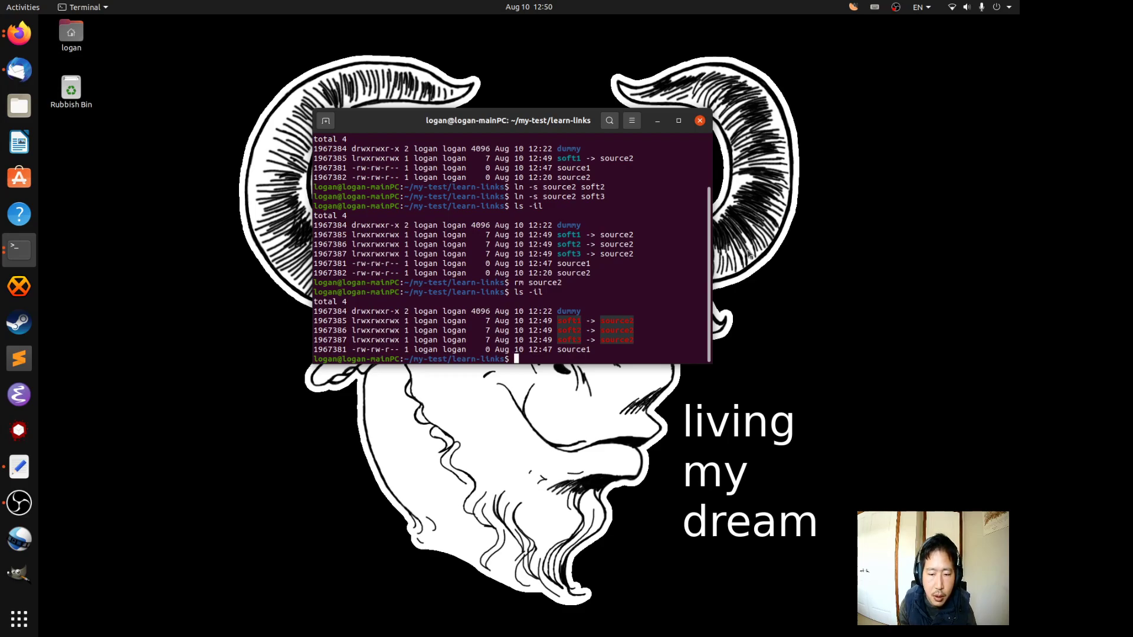
{"action": "type", "text": "touch source2"}
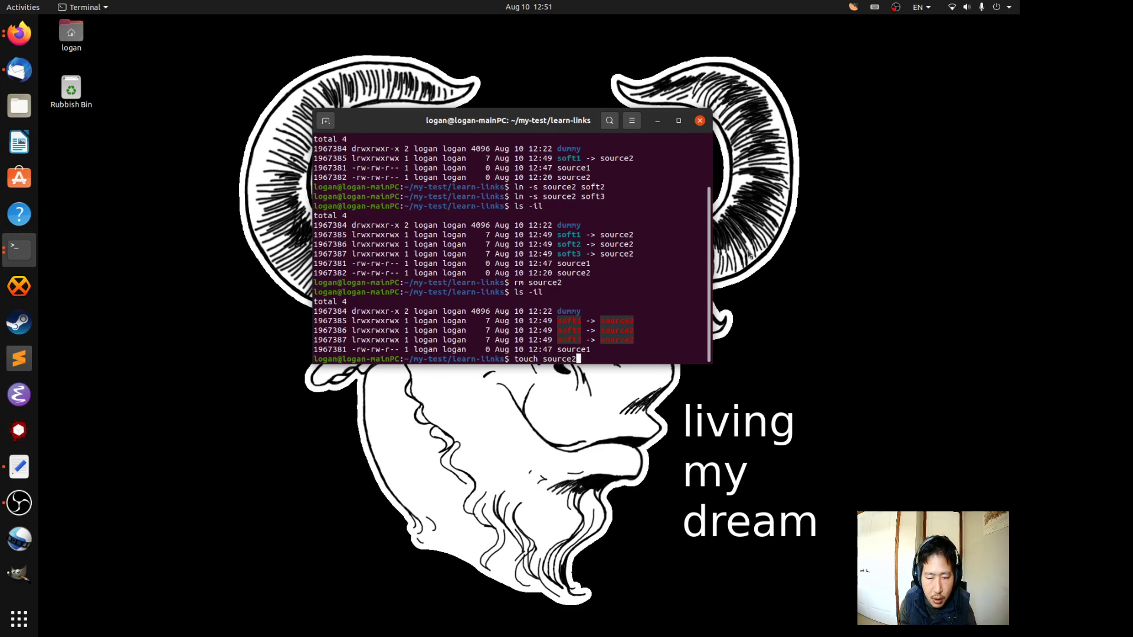
Step: Recreate source2, write 'hello' into it, and display its contents
{"action": "key", "text": "Return"}
{"action": "type", "text": "ls -"}
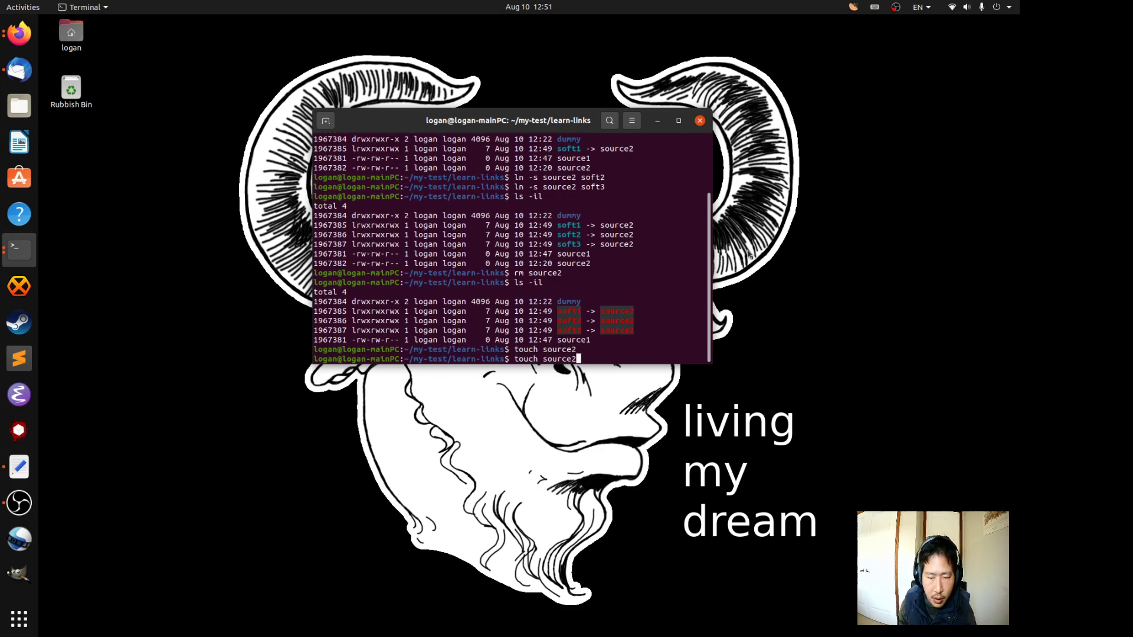
{"action": "type", "text": "il"}
{"action": "key", "text": "Return"}
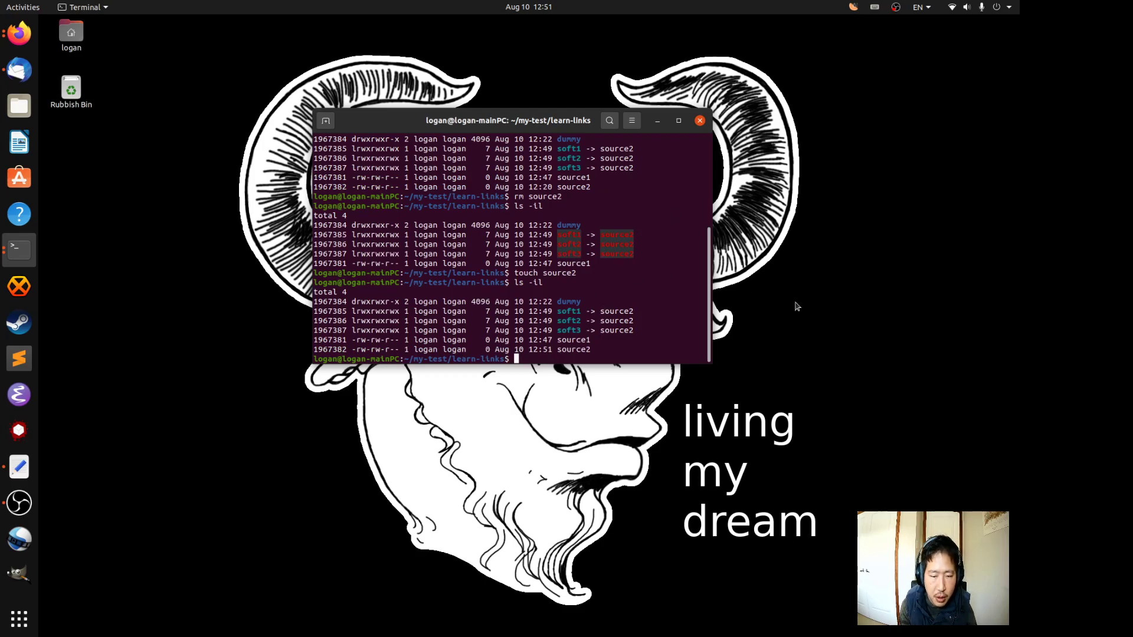
{"action": "type", "text": "echo he"}
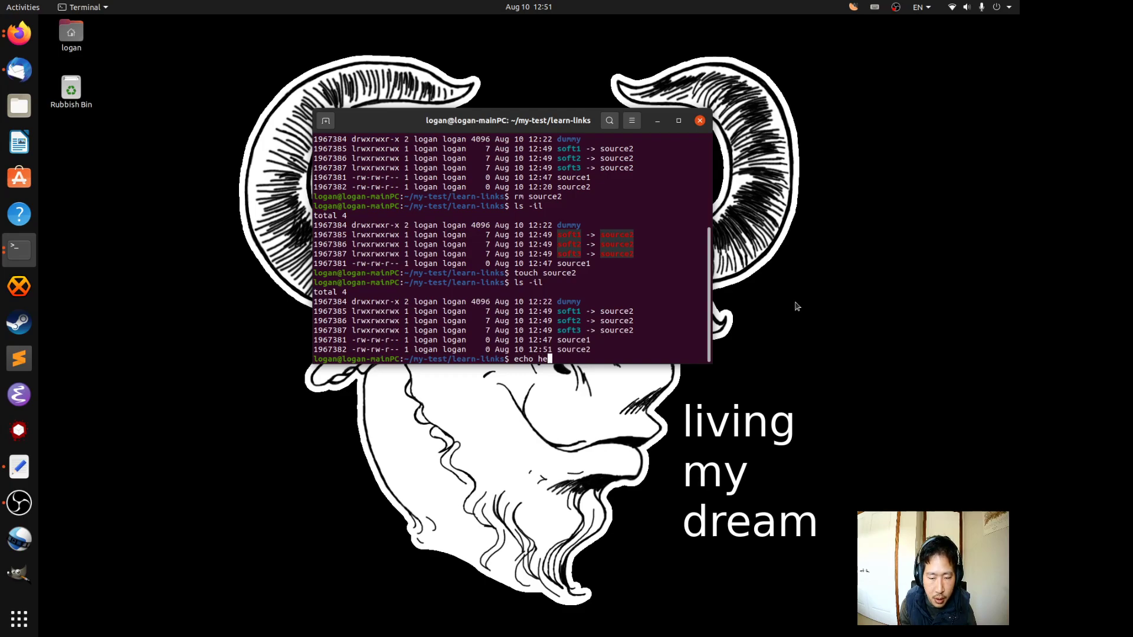
{"action": "type", "text": "llo > source2"}
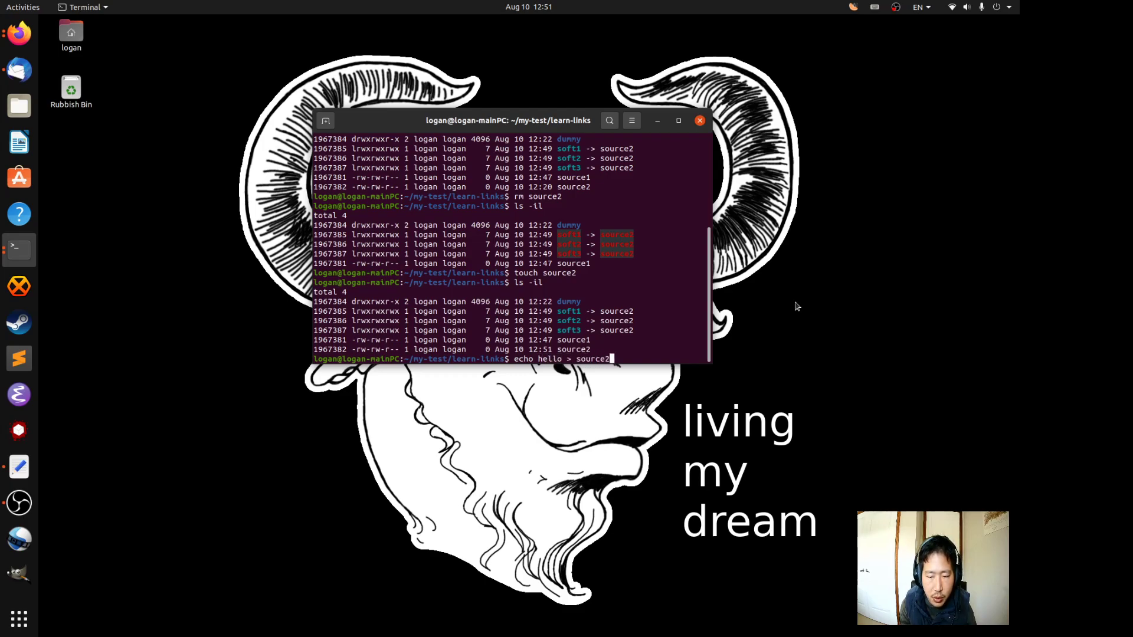
{"action": "key", "text": "Return"}
{"action": "type", "text": "cat sou"}
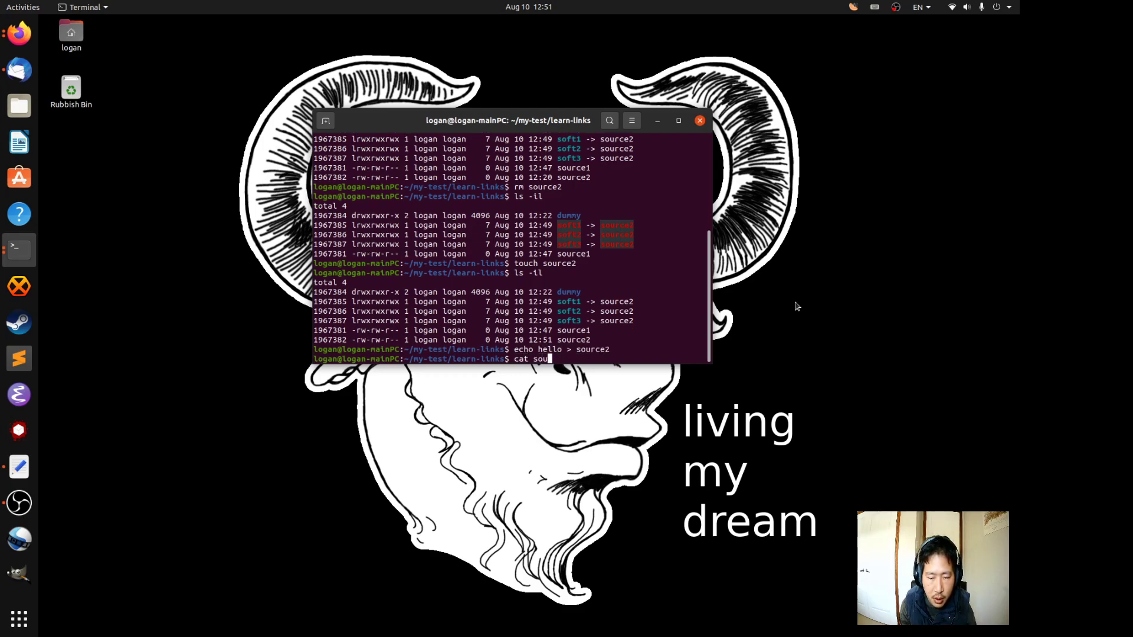
{"action": "type", "text": "rce2"}
{"action": "key", "text": "Return"}
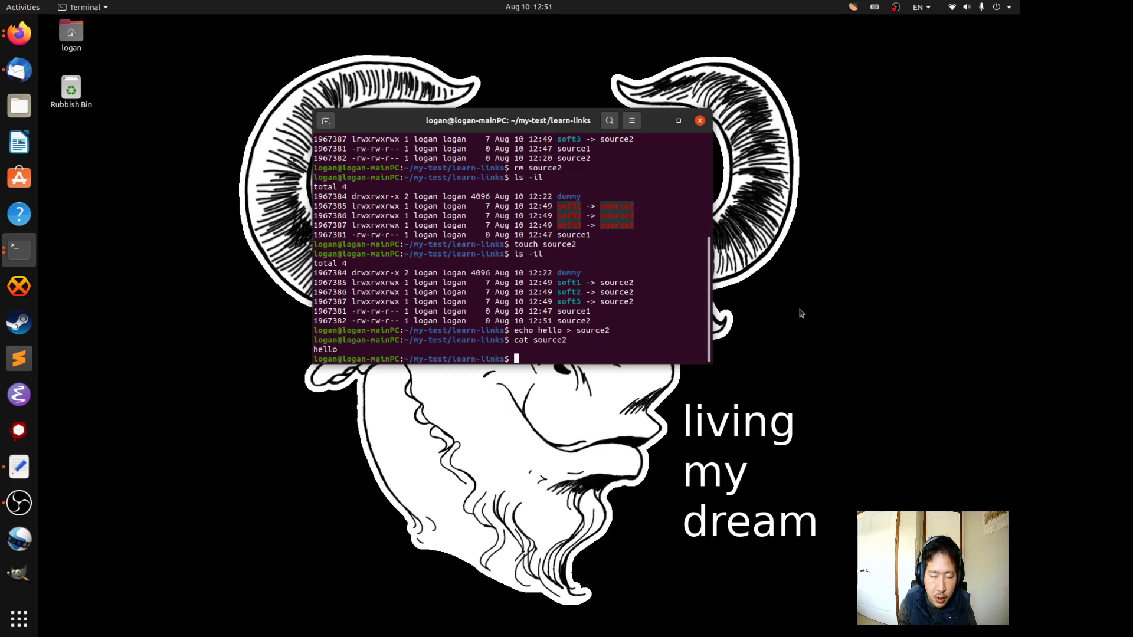
{"action": "type", "text": "cat soft3"}
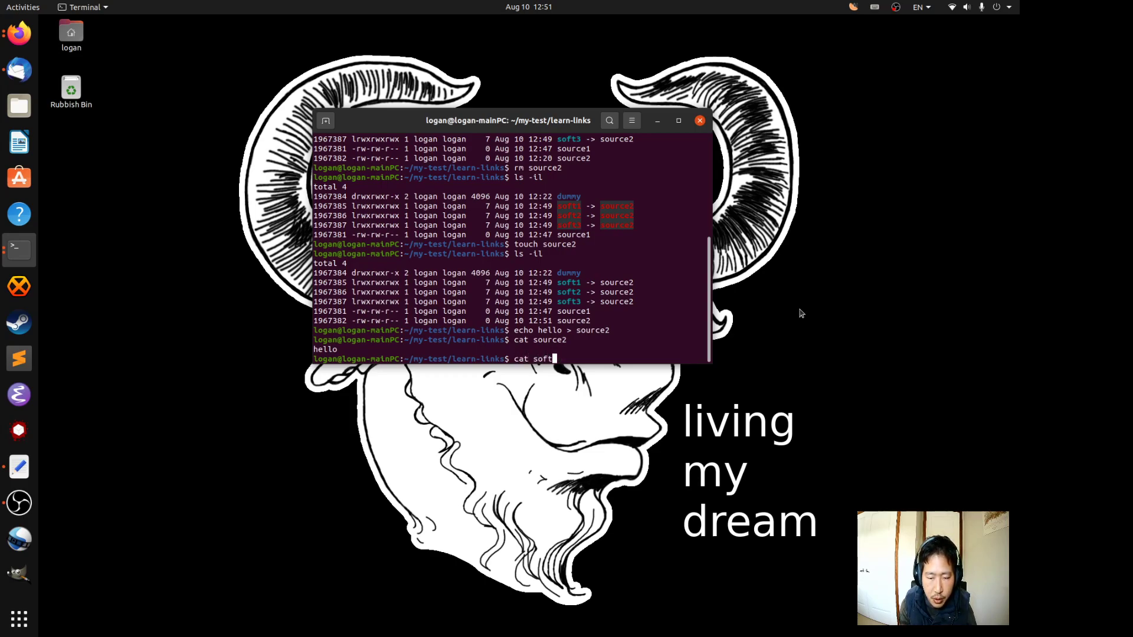
Step: Read 'hello' through soft3, then delete source2 so soft3 reports 'No such file'
{"action": "key", "text": "Return"}
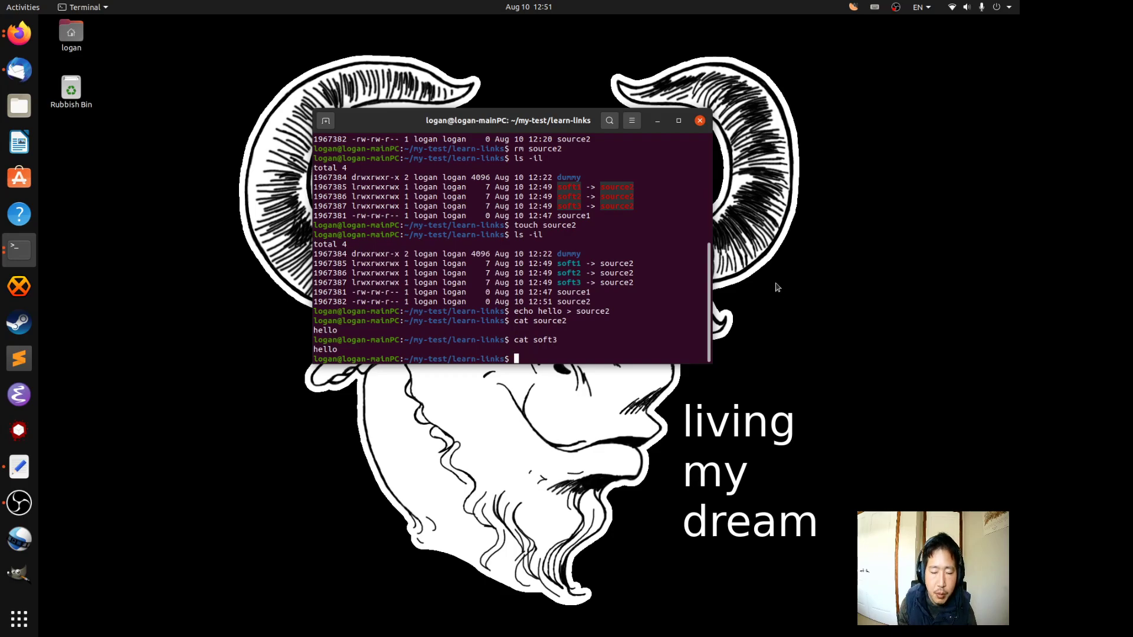
{"action": "type", "text": "rm source"}
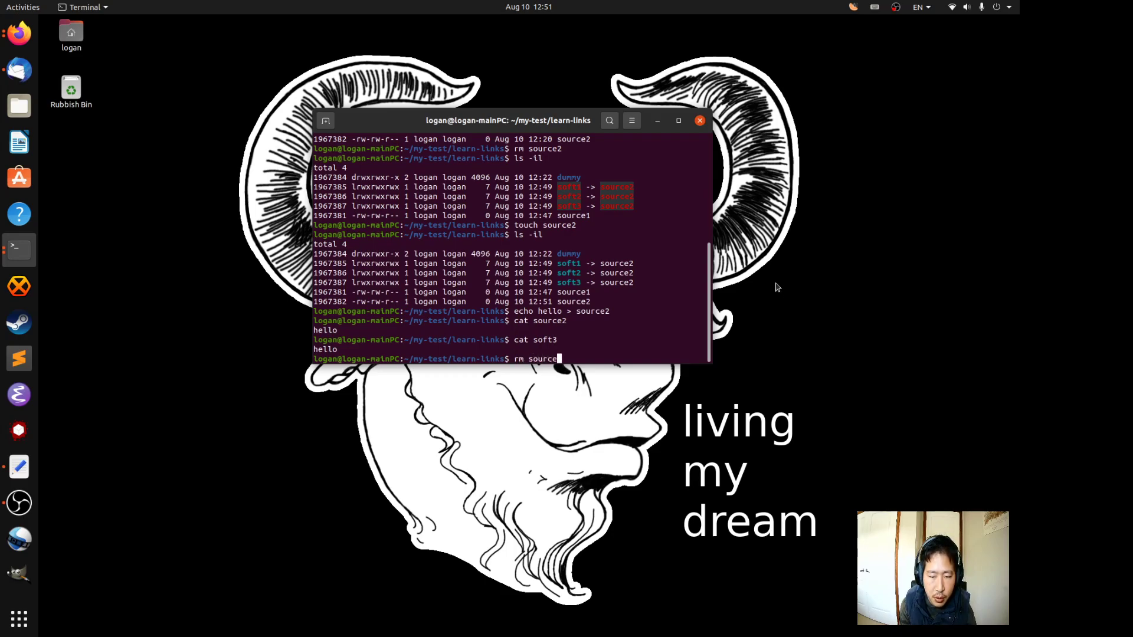
{"action": "type", "text": "2"}
{"action": "key", "text": "Return"}
{"action": "type", "text": "ca"}
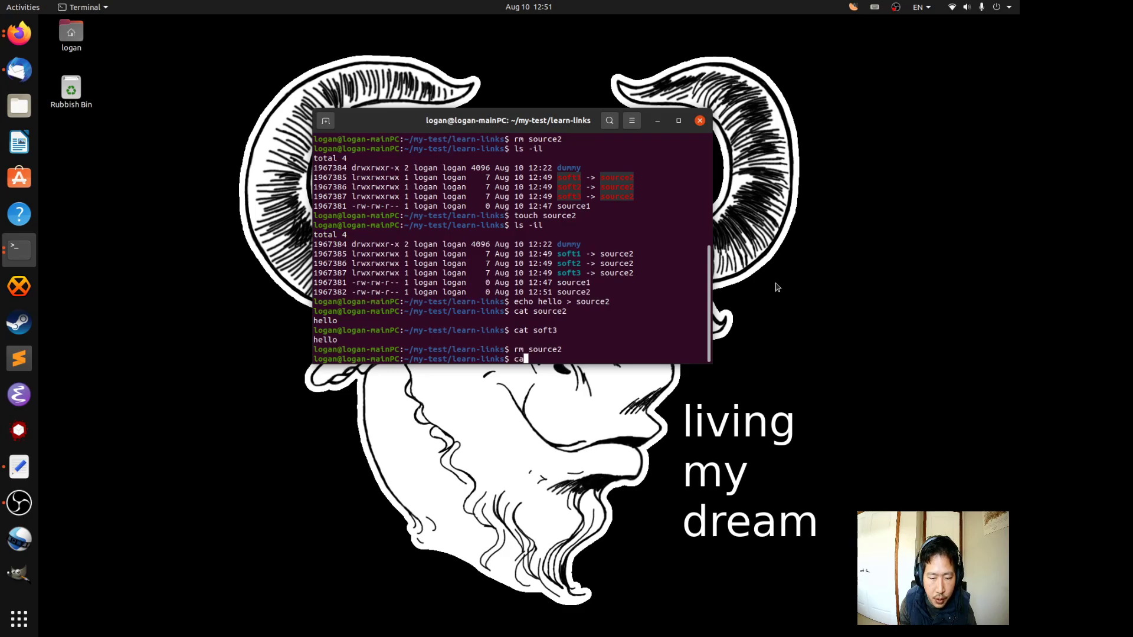
{"action": "type", "text": "t soft3"}
{"action": "key", "text": "Return"}
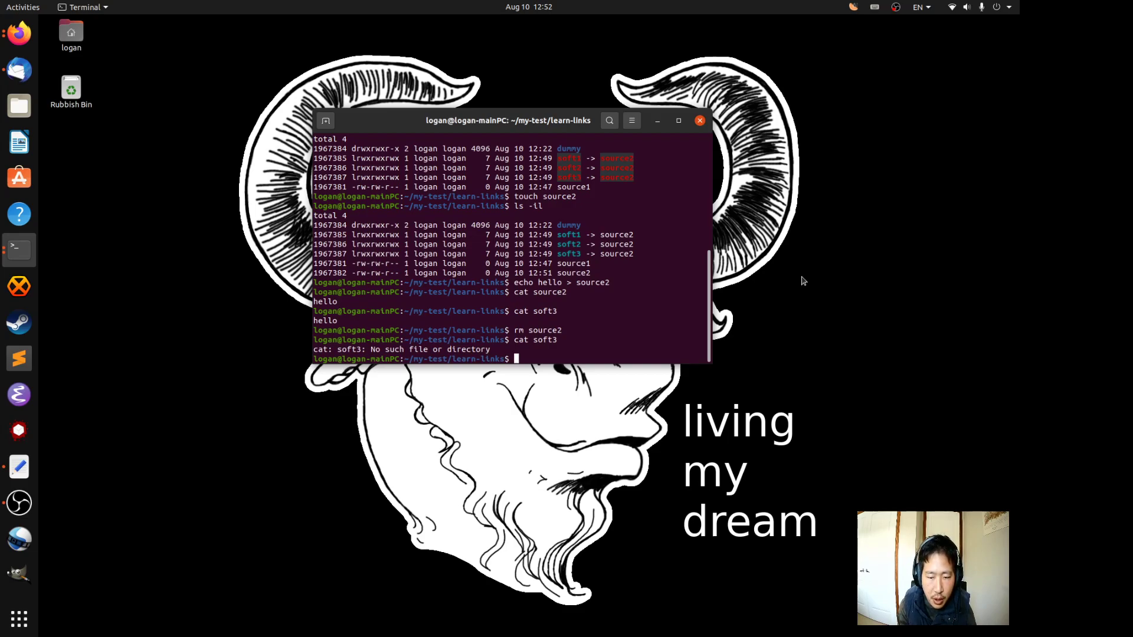
{"action": "type", "text": "ls "}
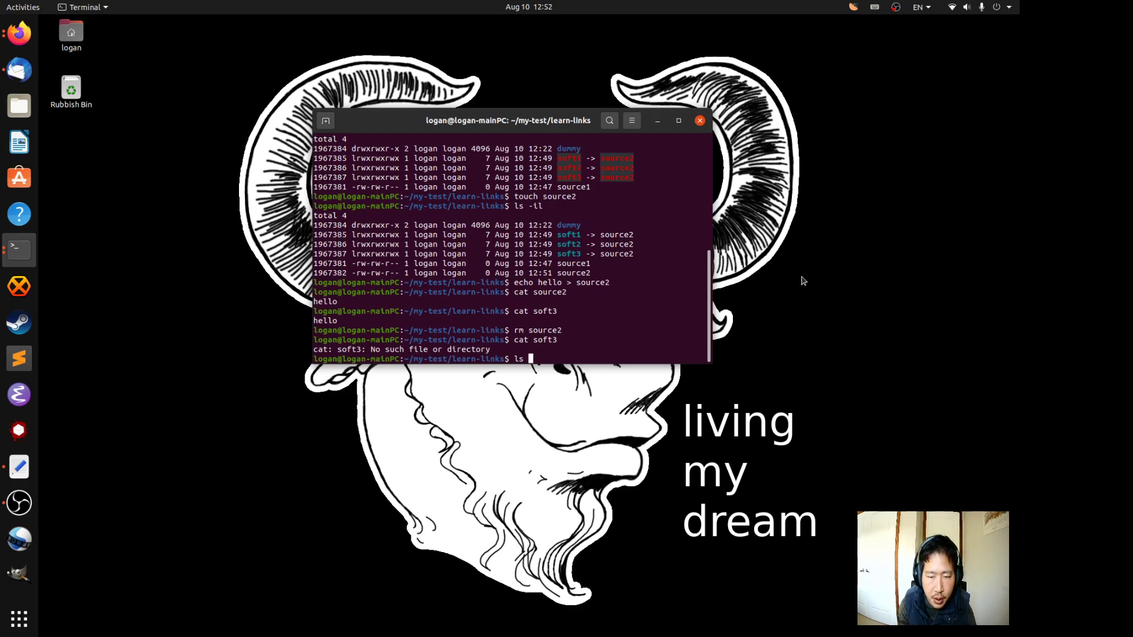
{"action": "type", "text": "-ll"}
Step: Show broken links with ls -il, touch source2, and create symlink dummy2 pointing to dummy/
{"action": "key", "text": "Return"}
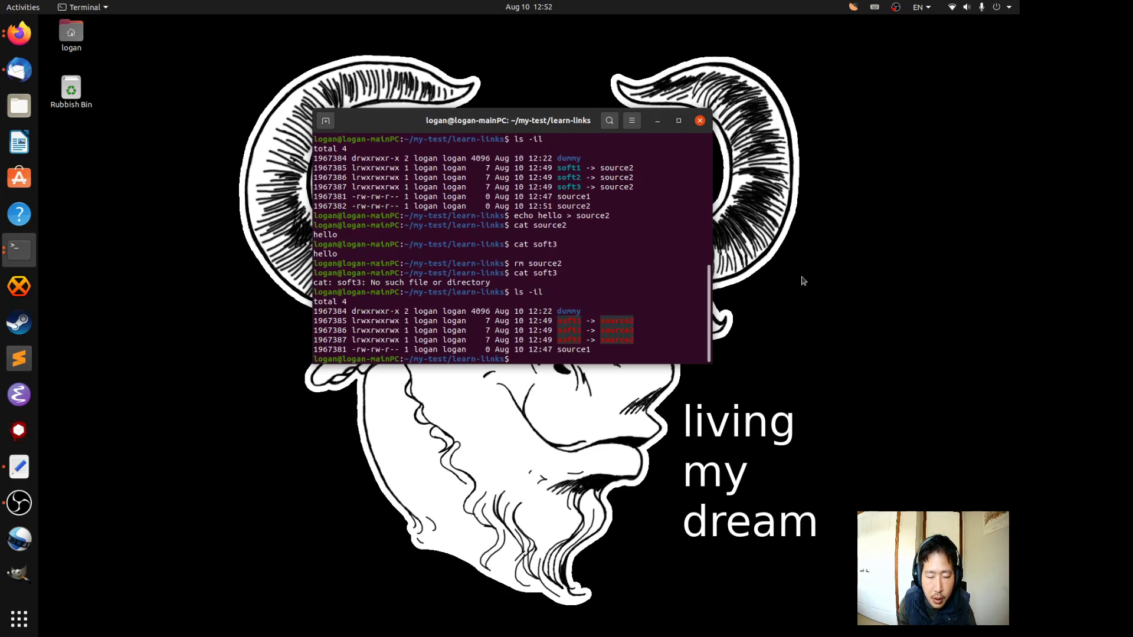
{"action": "type", "text": "rn-links$ touch "}
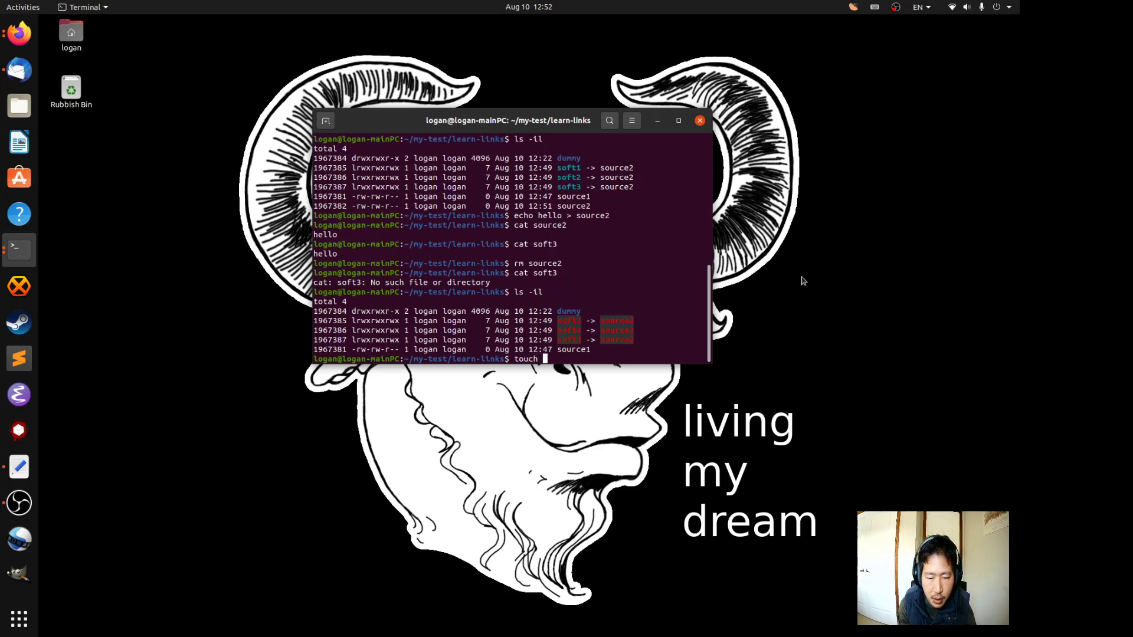
{"action": "type", "text": "sourc"}
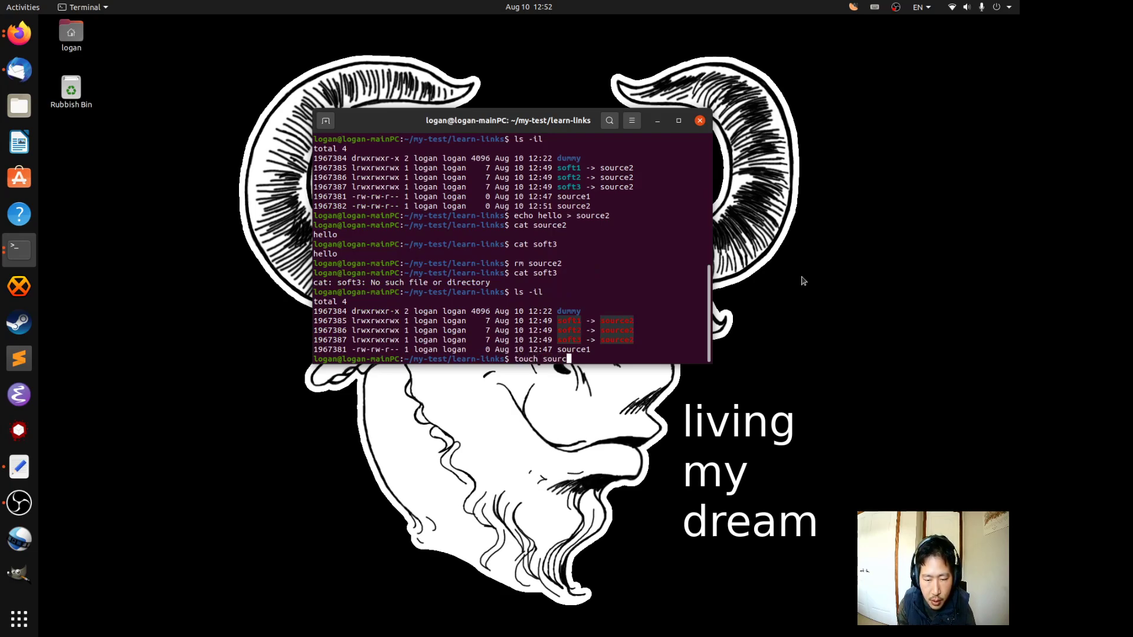
{"action": "type", "text": "e2"}
{"action": "key", "text": "Return"}
{"action": "key", "text": "Up"}
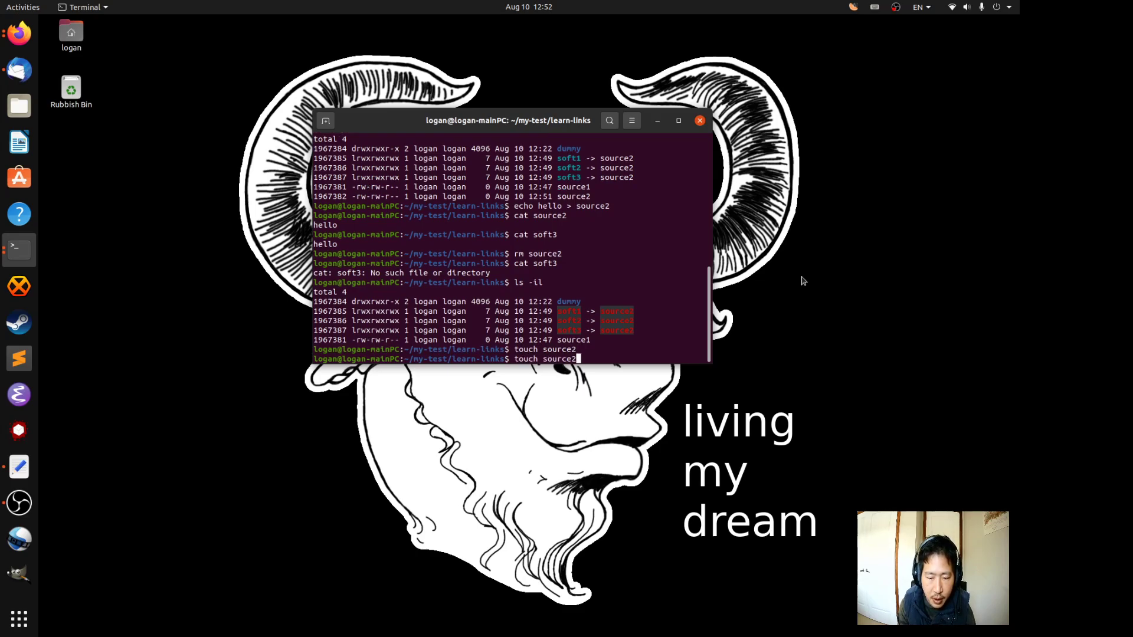
{"action": "key", "text": "Down"}
{"action": "type", "text": "ln -"}
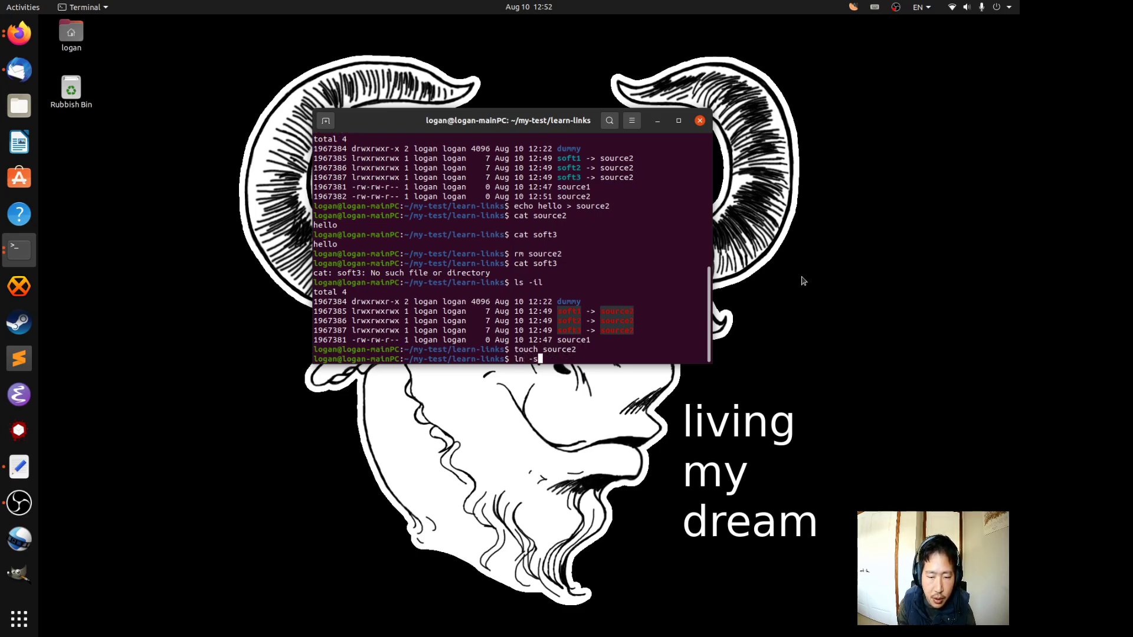
{"action": "type", "text": "s"}
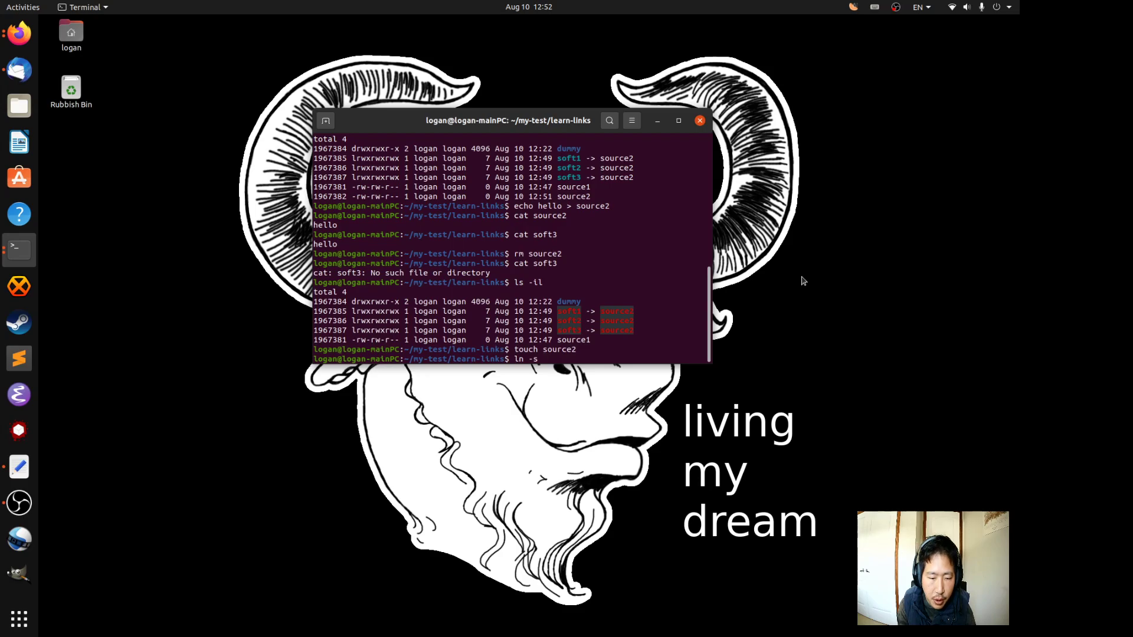
{"action": "type", "text": " dum"}
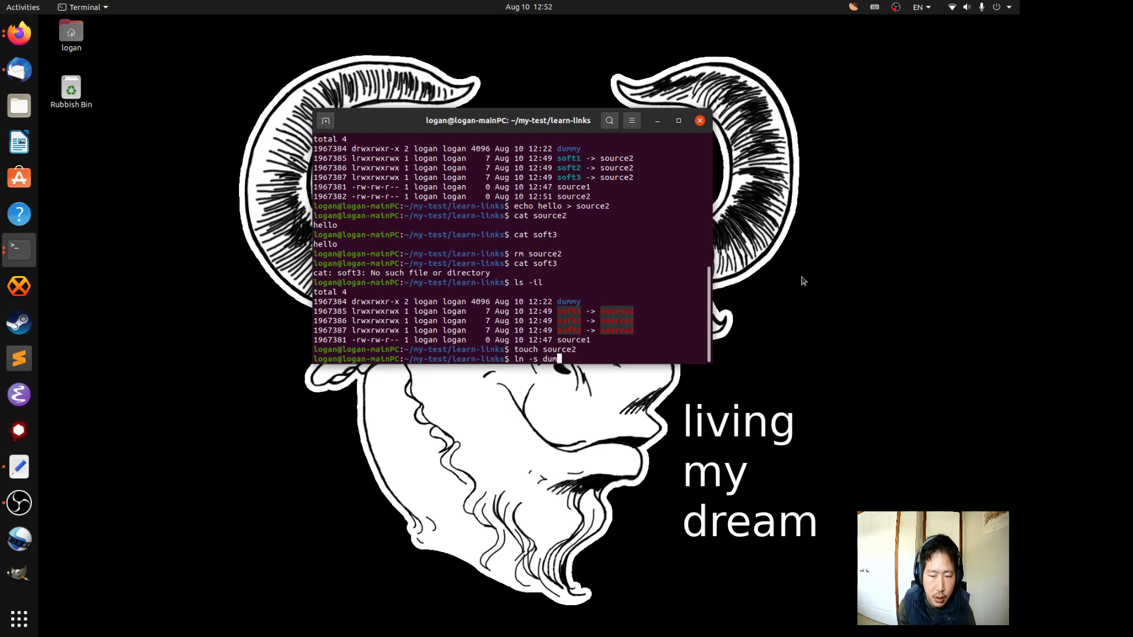
{"action": "key", "text": "Tab"}
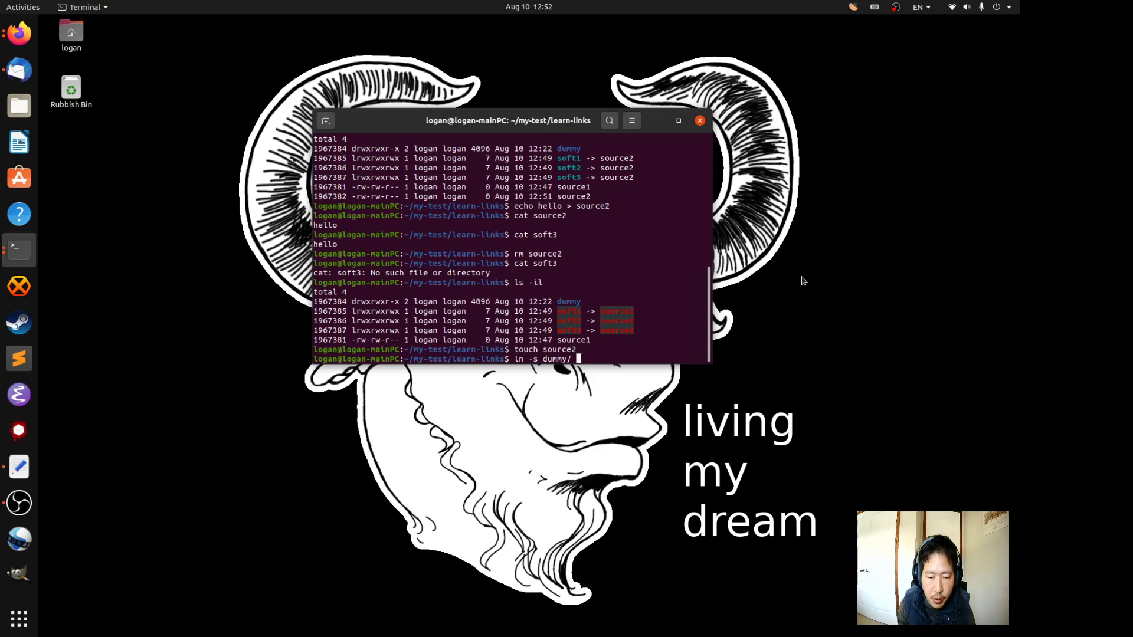
{"action": "type", "text": "d"}
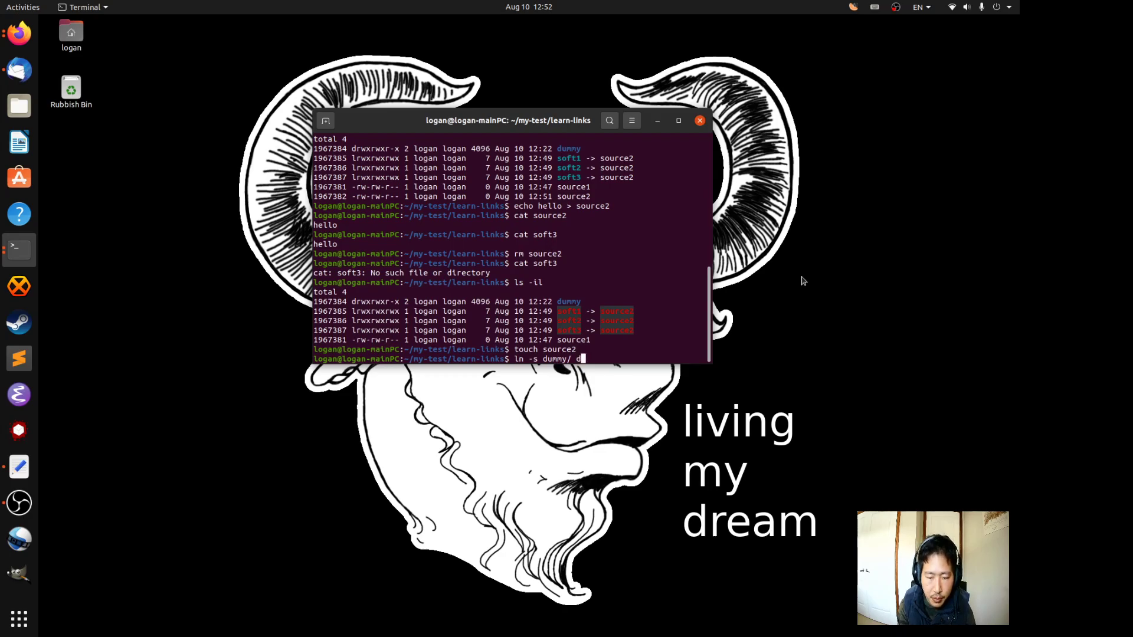
{"action": "type", "text": "ummy2"}
{"action": "key", "text": "Return"}
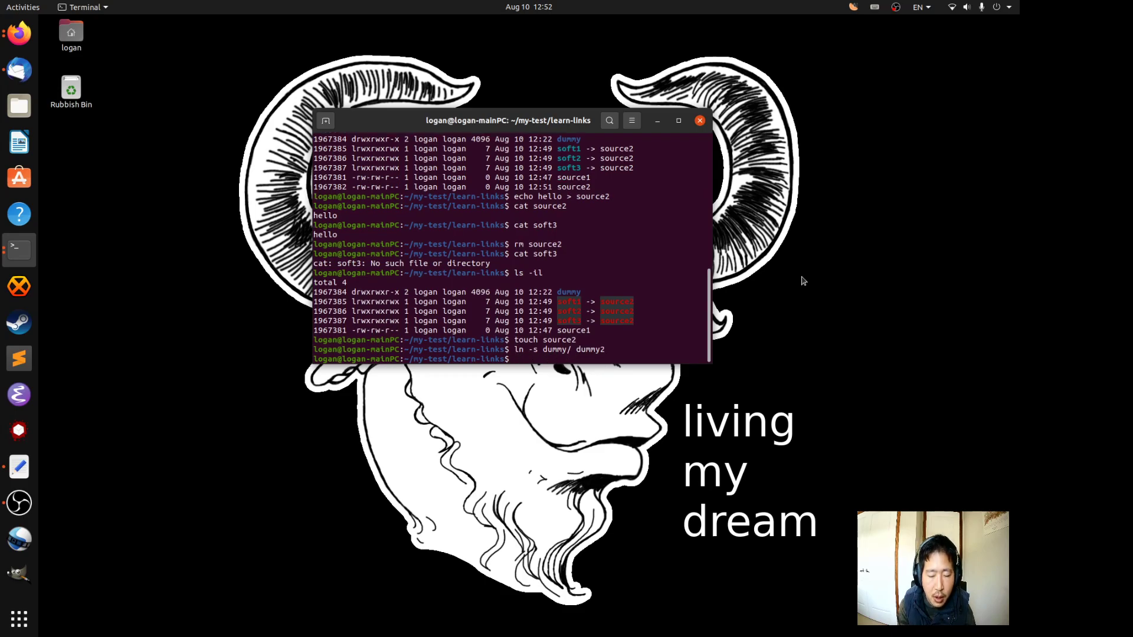
{"action": "type", "text": "cd dummy"}
Step: Create an empty imhere file inside dummy, then list it through the dummy2 link
{"action": "key", "text": "Return"}
{"action": "type", "text": "t"}
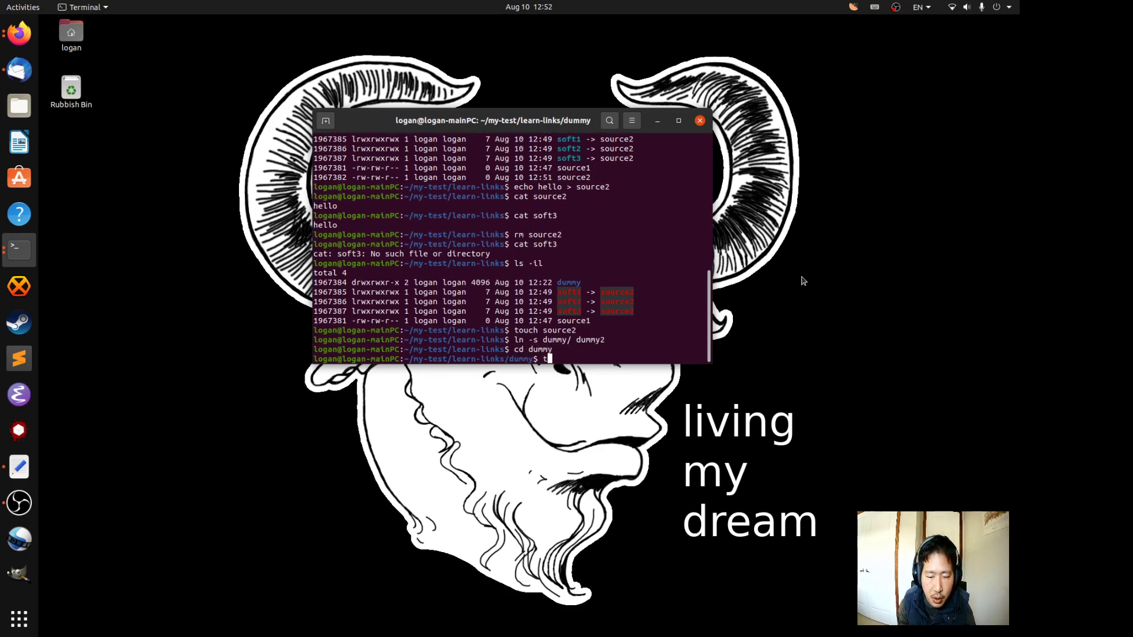
{"action": "type", "text": "ouch imhe"}
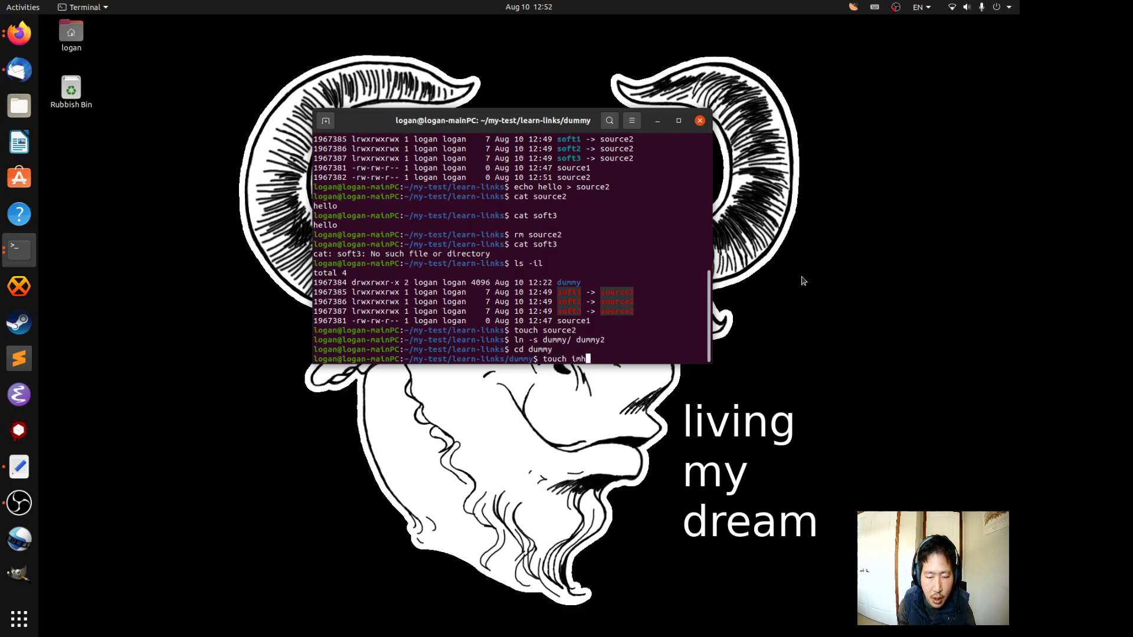
{"action": "type", "text": "re"}
{"action": "key", "text": "Return"}
{"action": "type", "text": "cd .."}
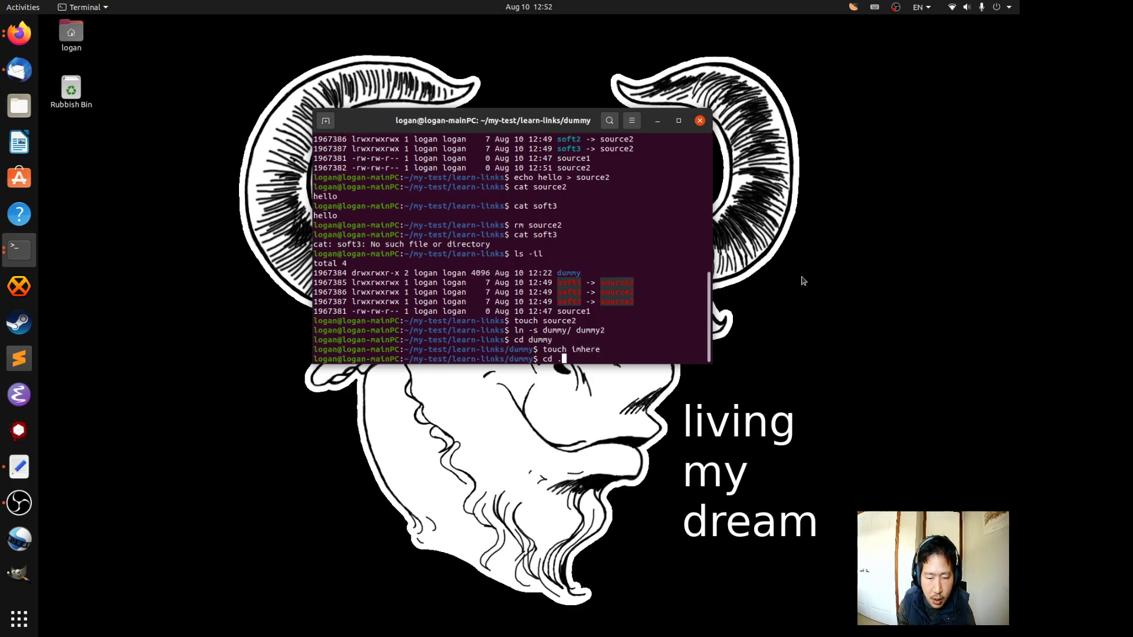
{"action": "key", "text": "Return"}
{"action": "type", "text": "cd dumm"}
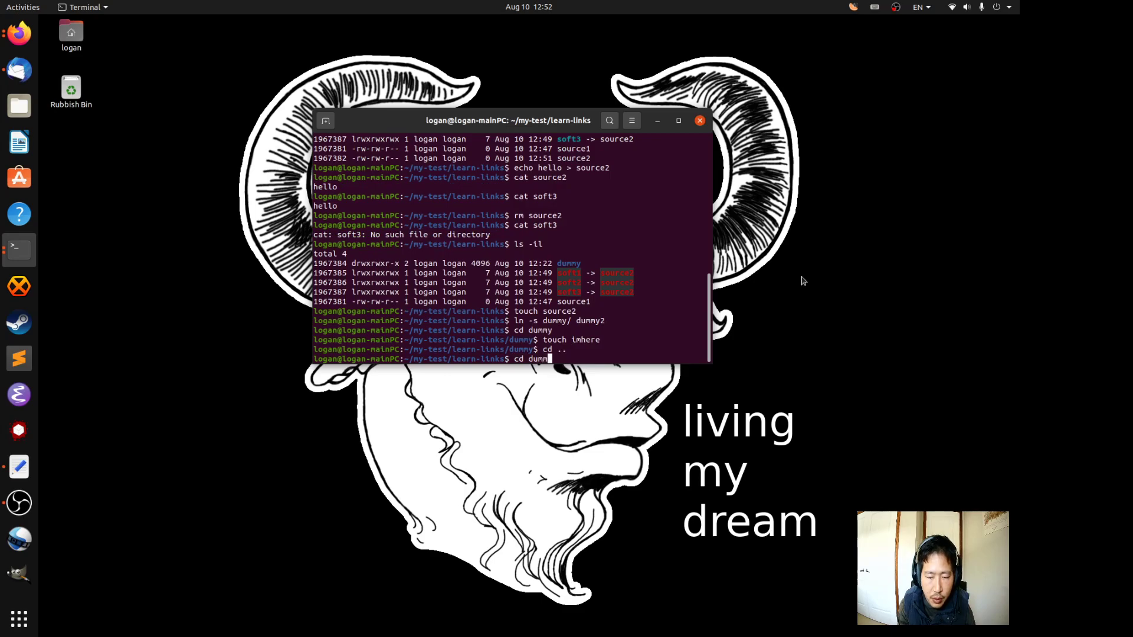
{"action": "type", "text": "y2"}
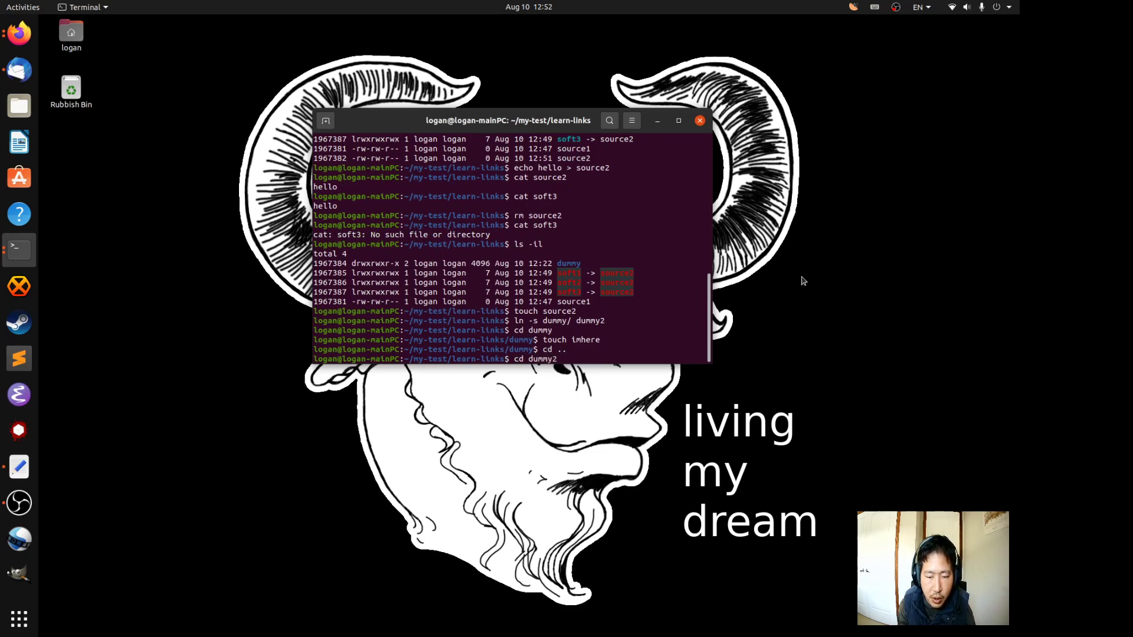
{"action": "key", "text": "Return"}
{"action": "type", "text": "ls"}
{"action": "key", "text": "Return"}
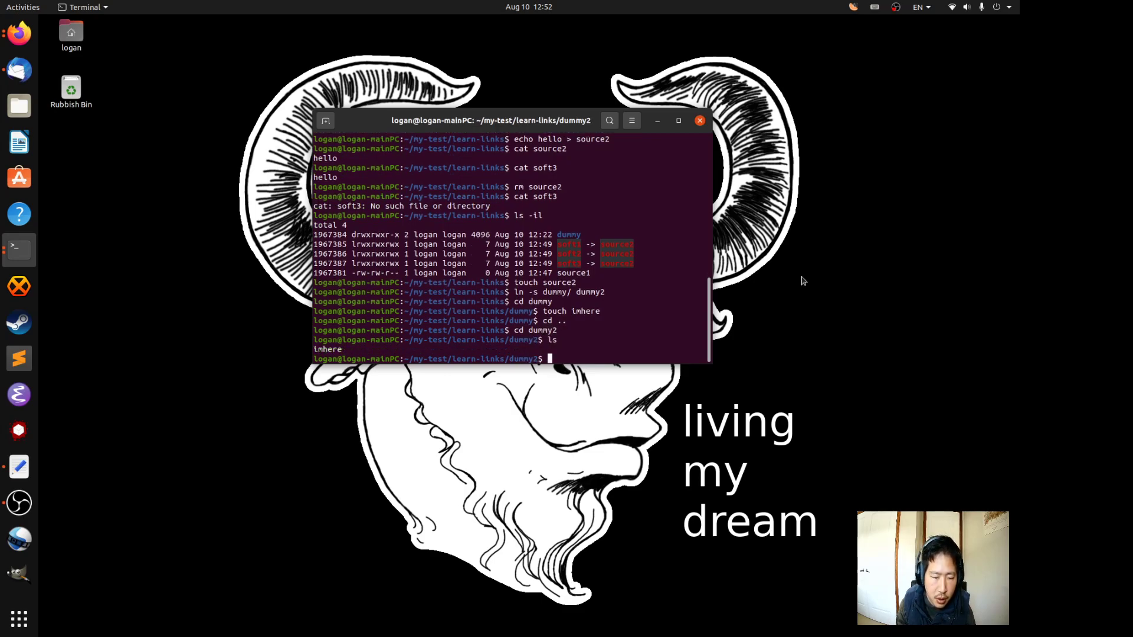